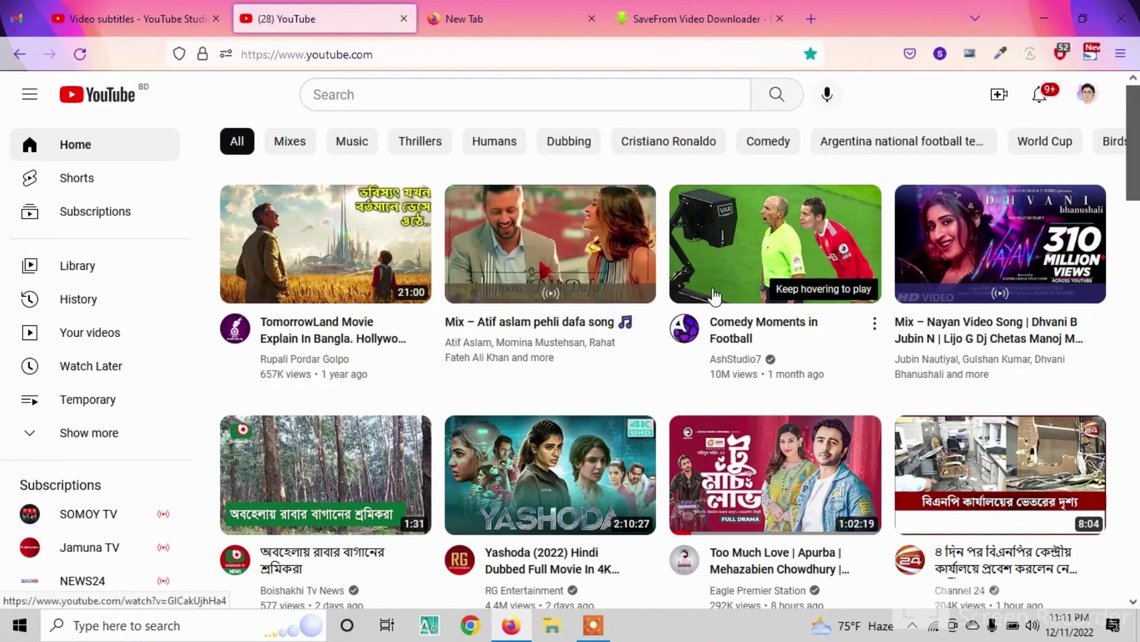
# Open the "Comedy Moments in Football" video from the home feed, mute it and pause the playback
pyautogui.moveTo(713, 297)
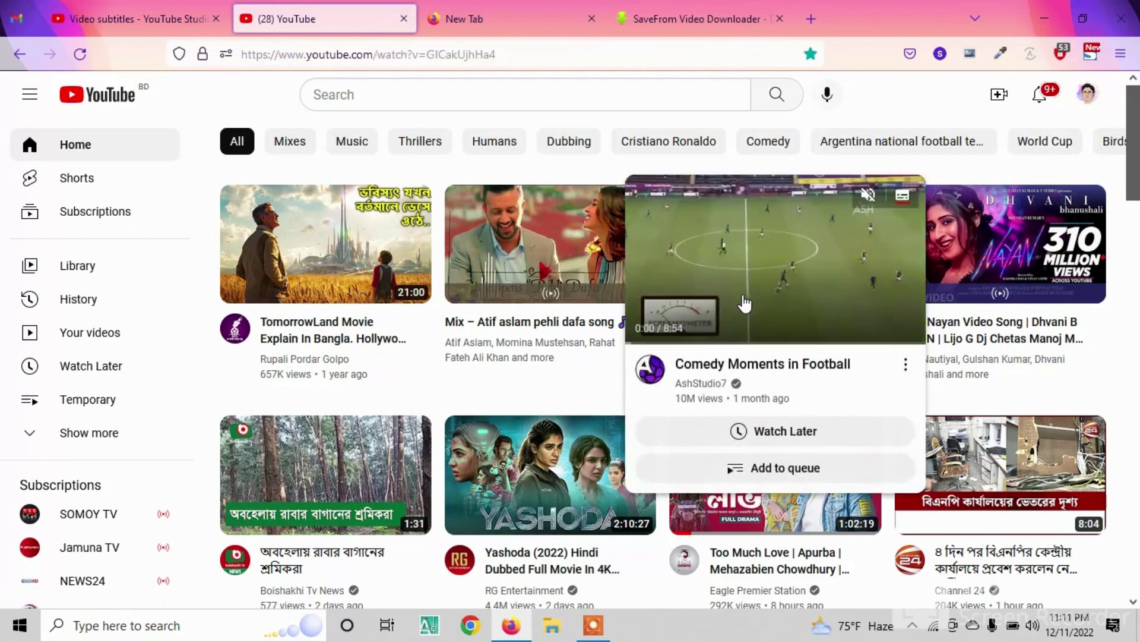
pyautogui.click(743, 300)
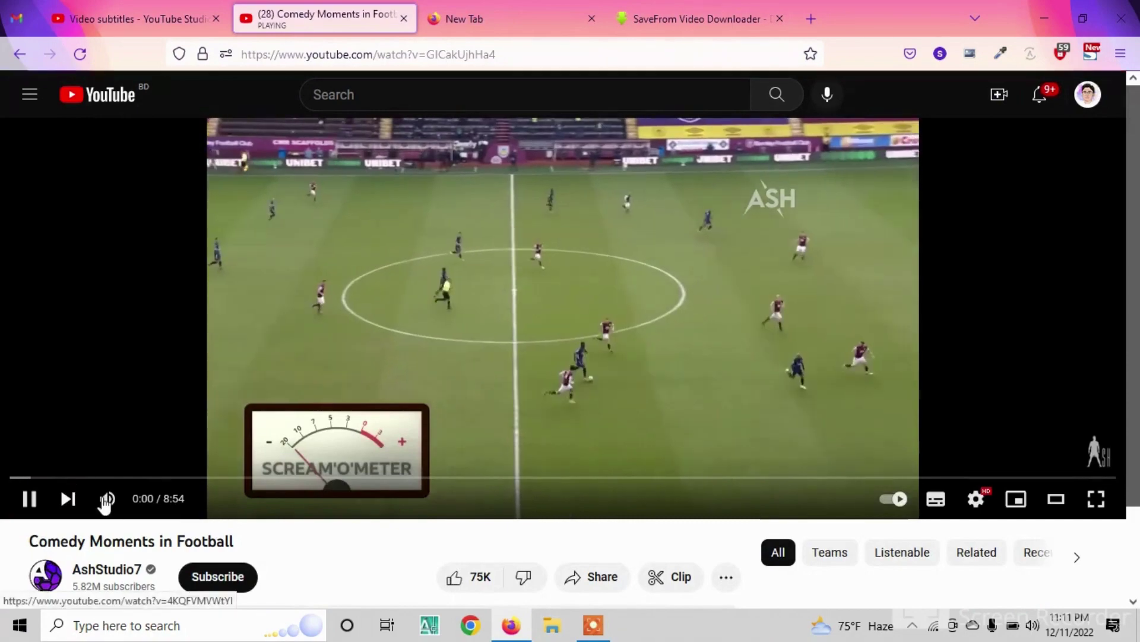
pyautogui.click(106, 499)
pyautogui.scroll(-2, 442, 369)
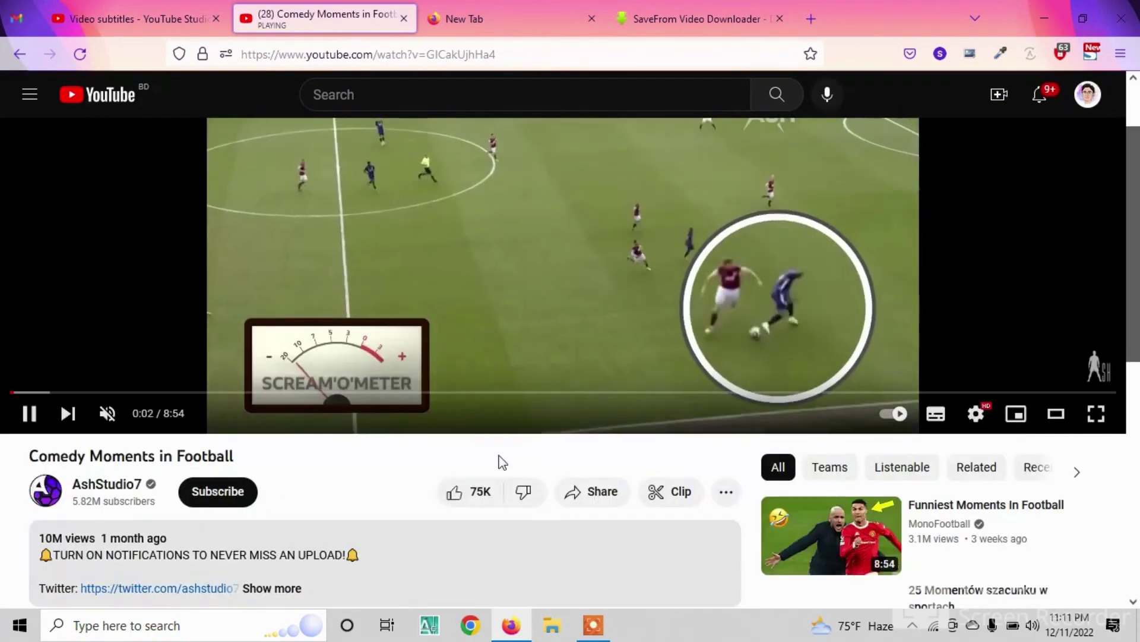
pyautogui.scroll(2, 704, 365)
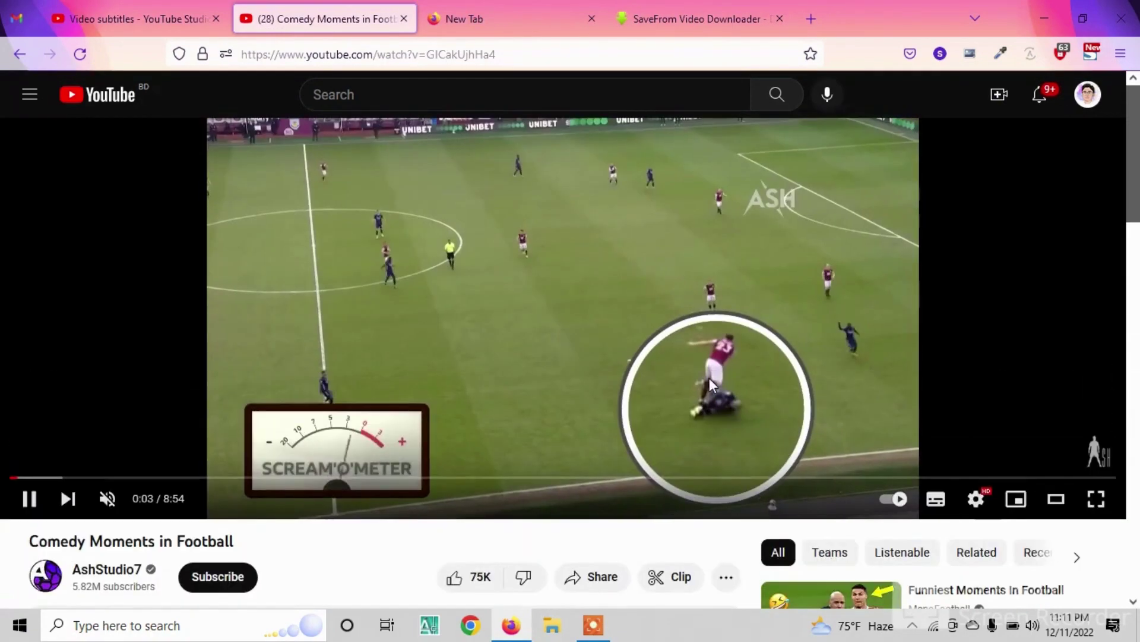
pyautogui.scroll(-4, 617, 382)
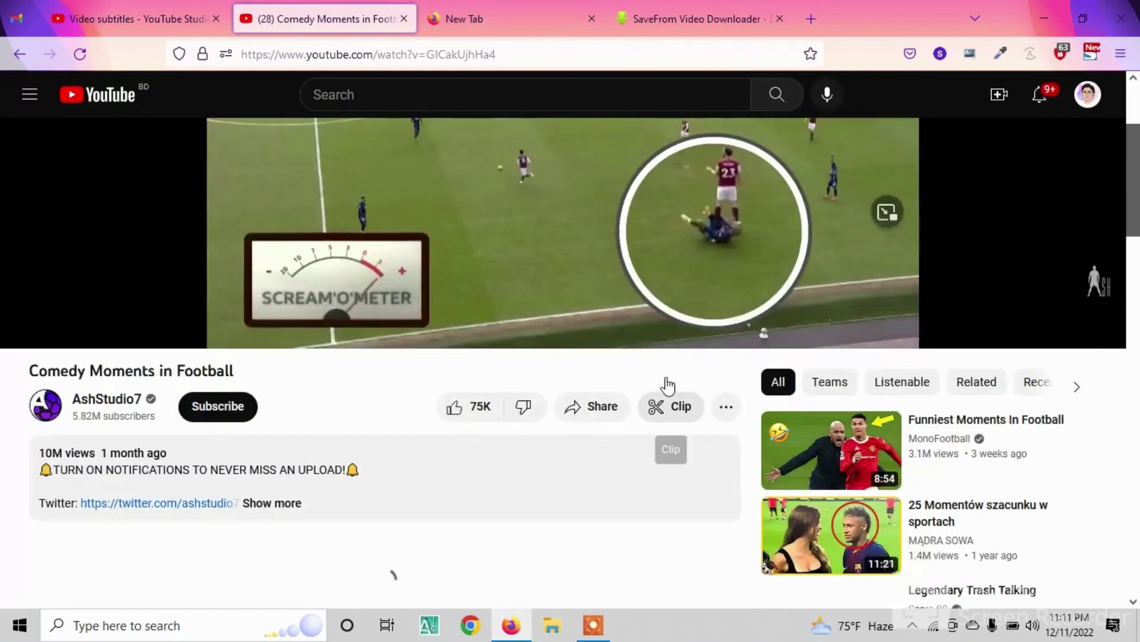
pyautogui.scroll(4, 649, 382)
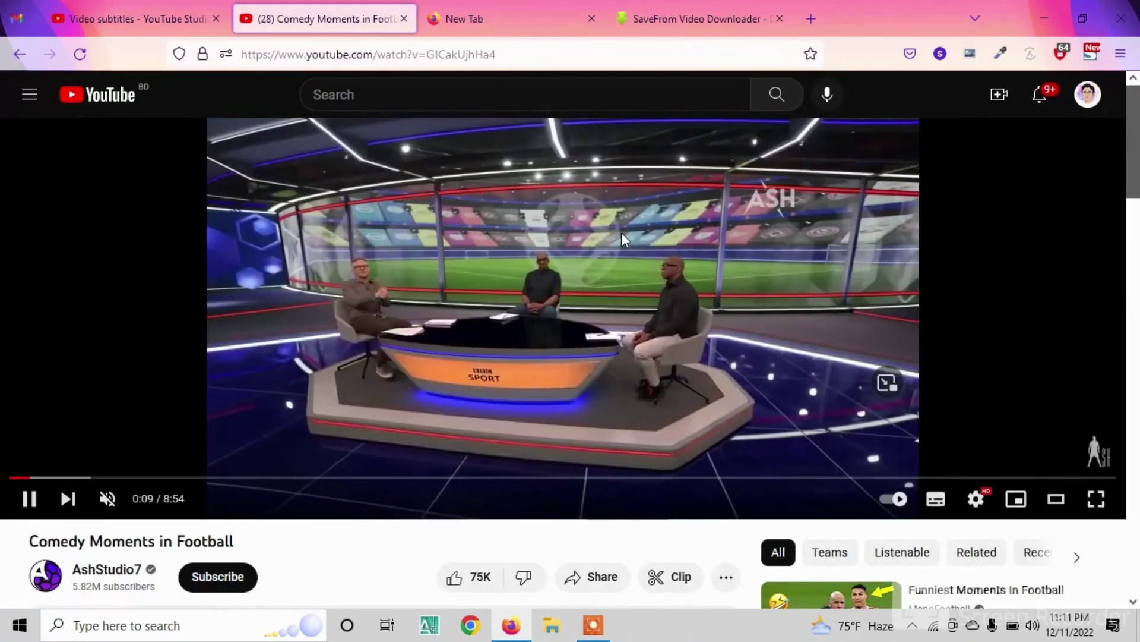
pyautogui.press('space')
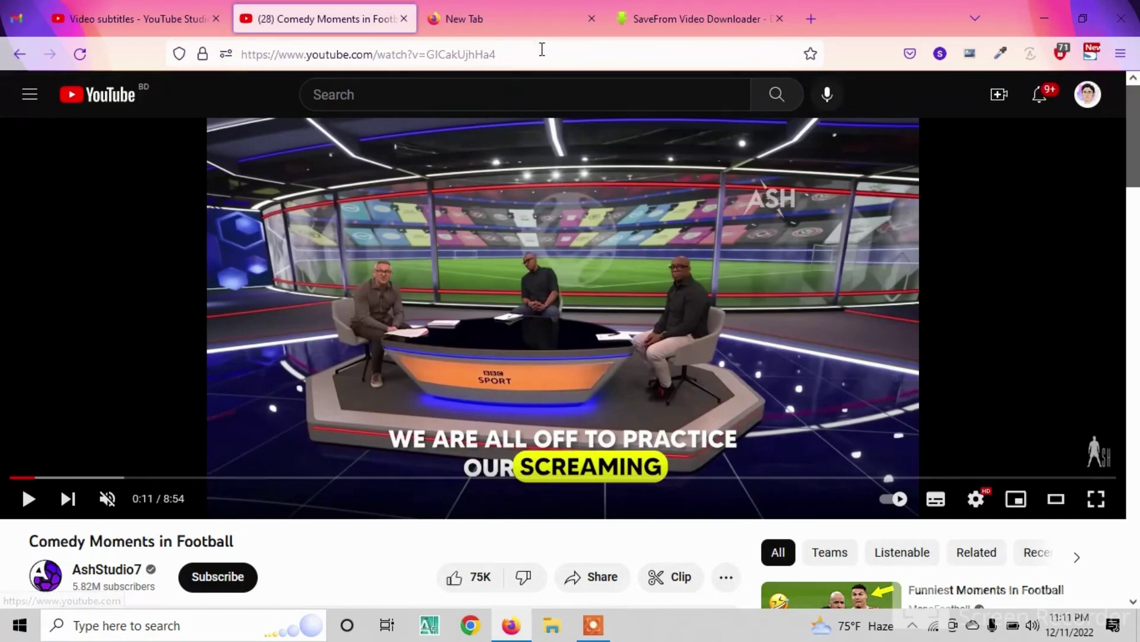
# Open the browser's add-ons and themes manager in a new tab
pyautogui.click(473, 17)
pyautogui.click(810, 16)
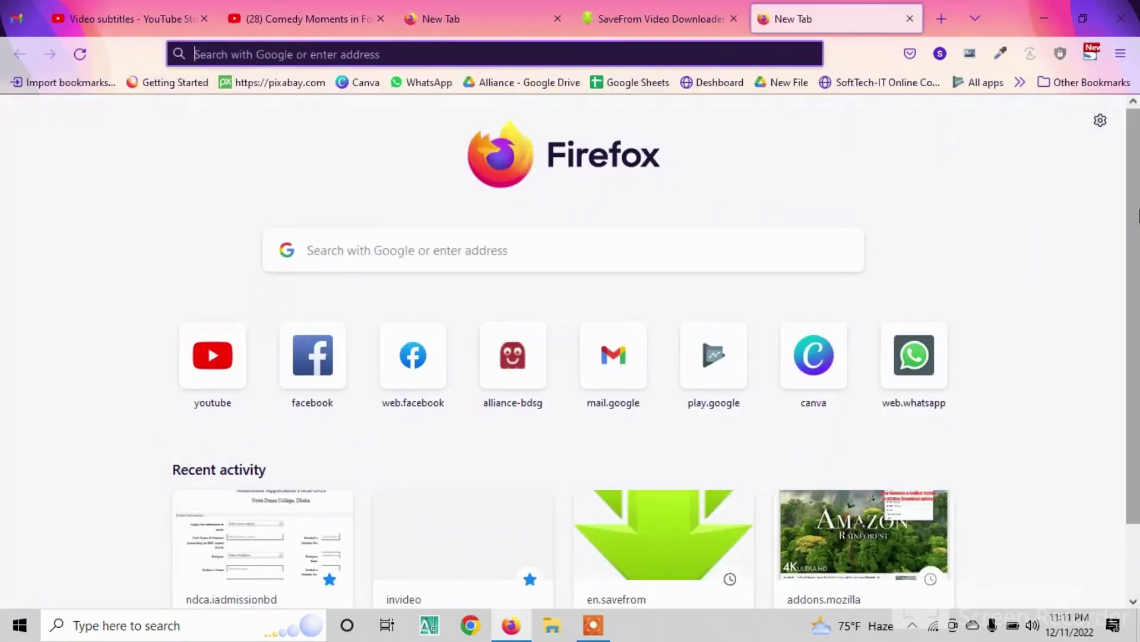
pyautogui.click(1121, 54)
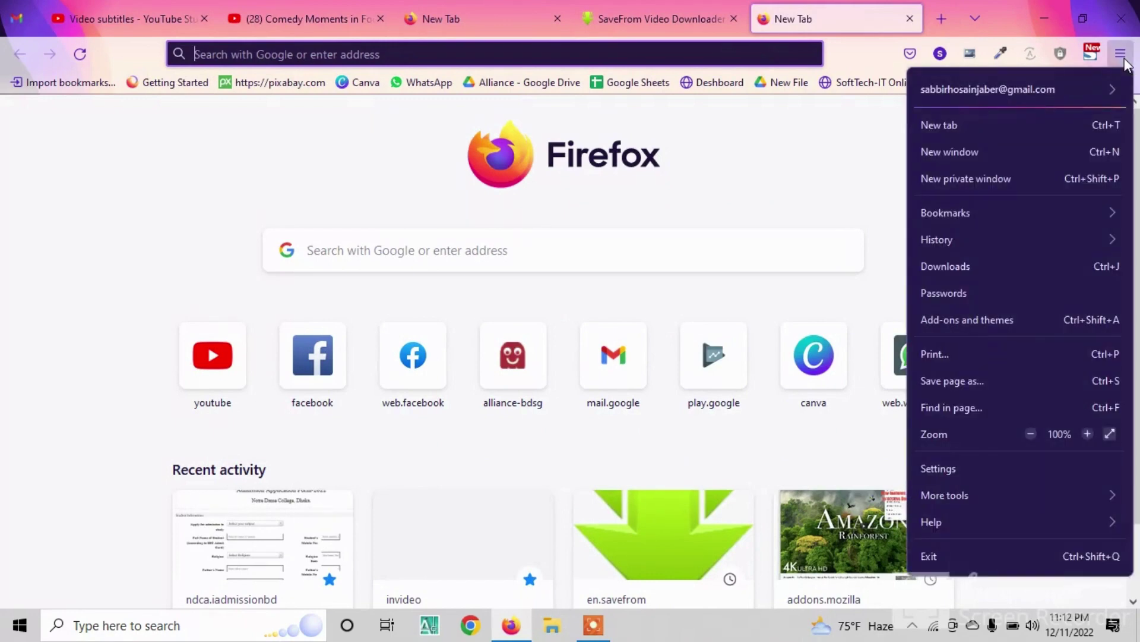
pyautogui.click(1068, 326)
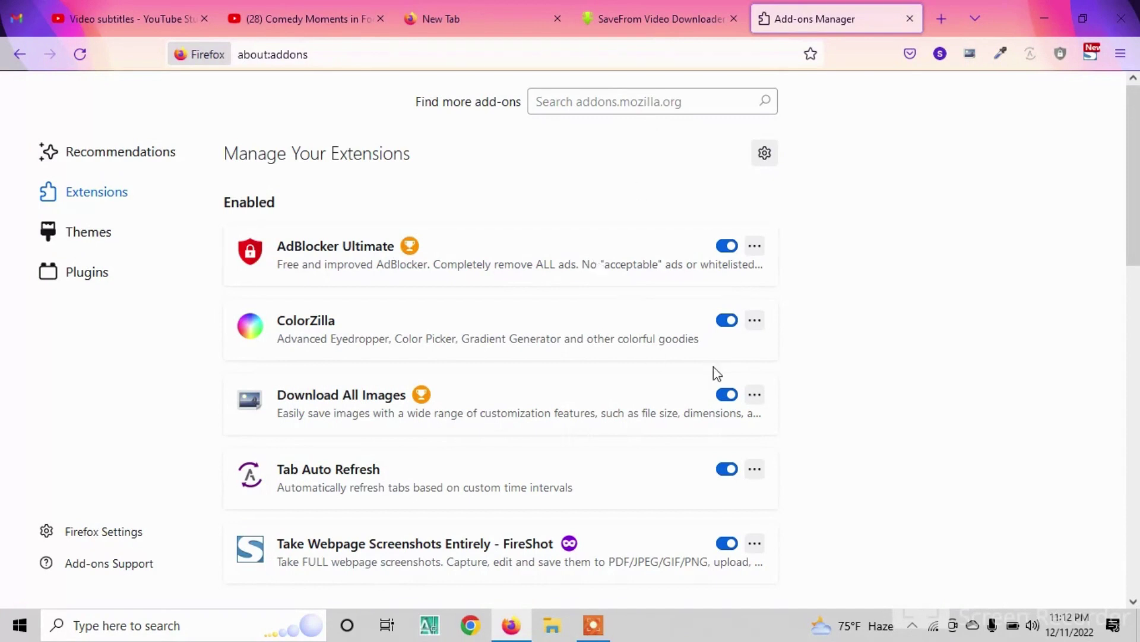
# Search the Firefox add-ons site for "video downloder"
pyautogui.click(600, 105)
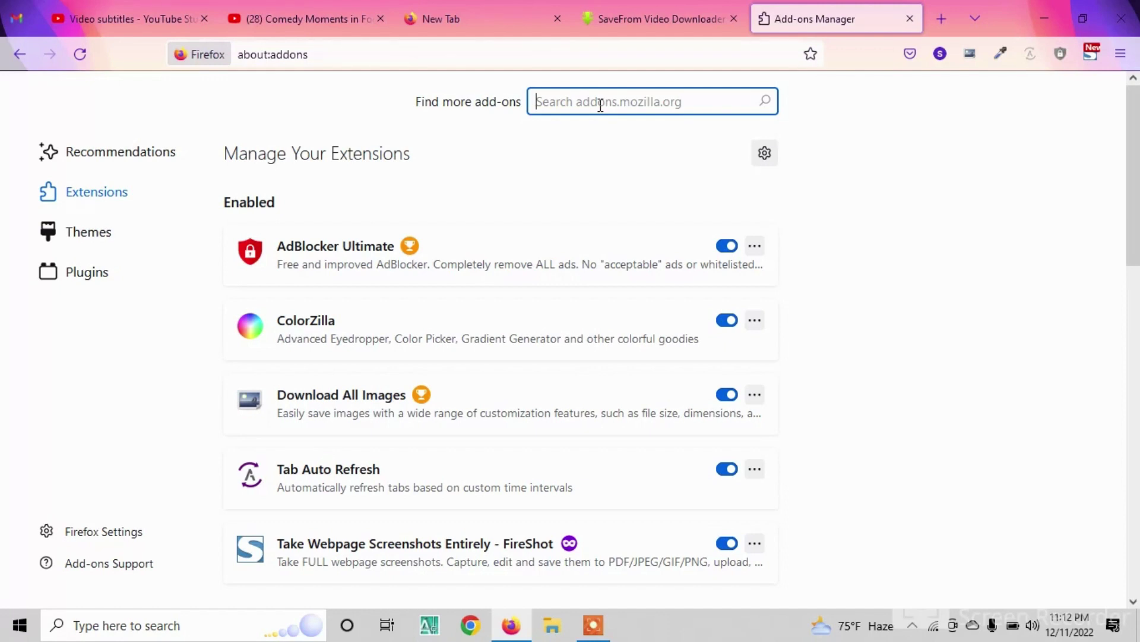
pyautogui.write('video')
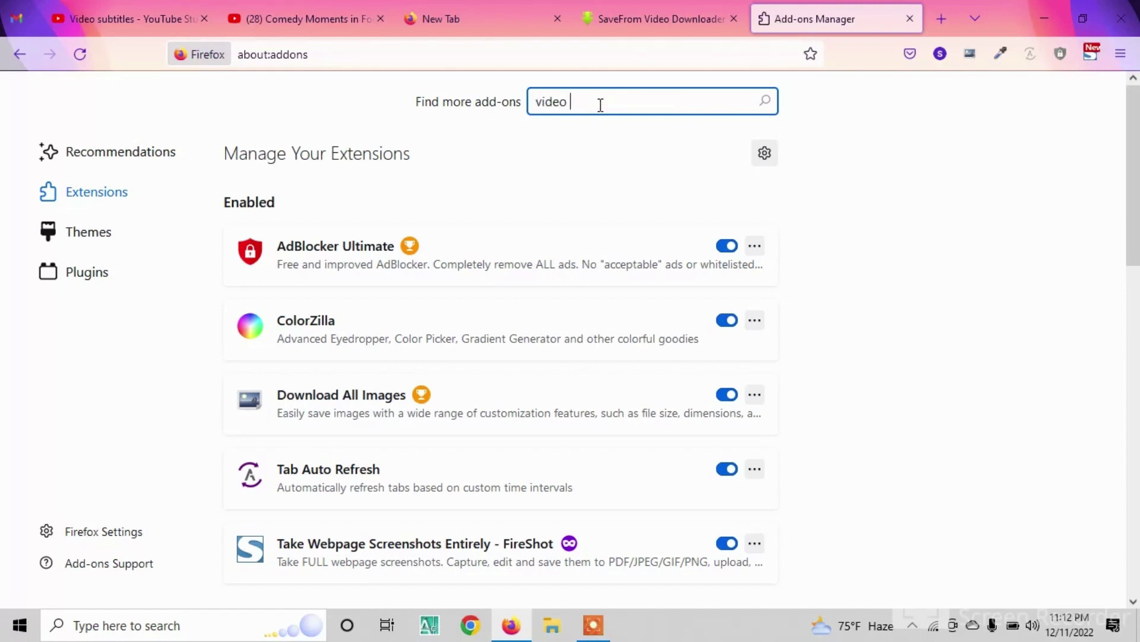
pyautogui.write(' downloder')
pyautogui.press('Return')
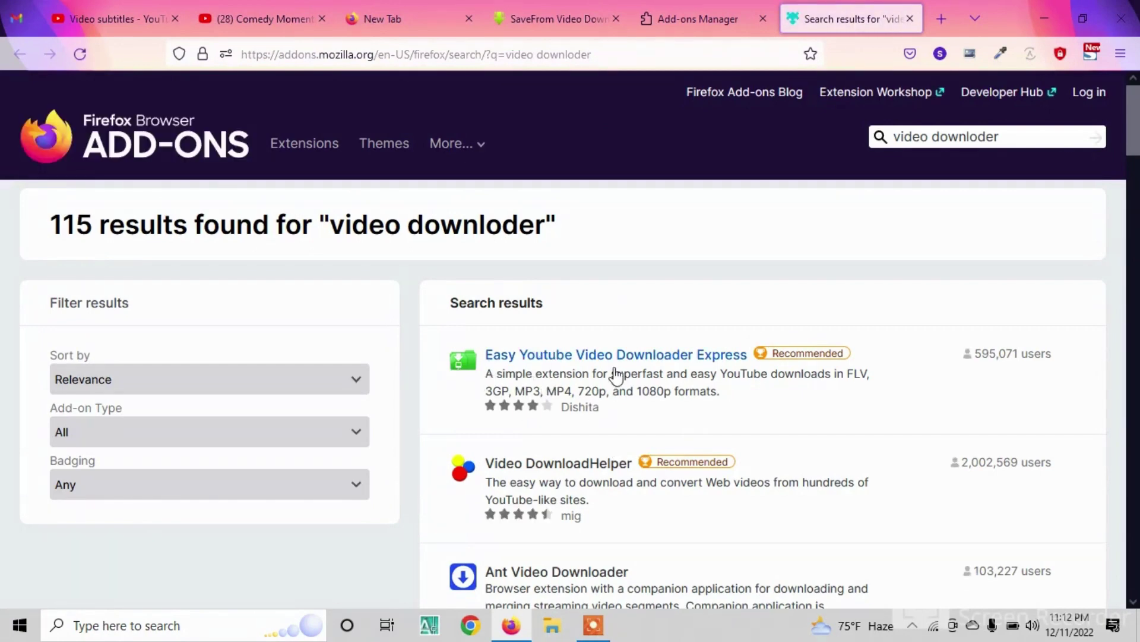
# Install the Easy Youtube Video Downloader Express extension and allow it to run in private windows
pyautogui.click(648, 359)
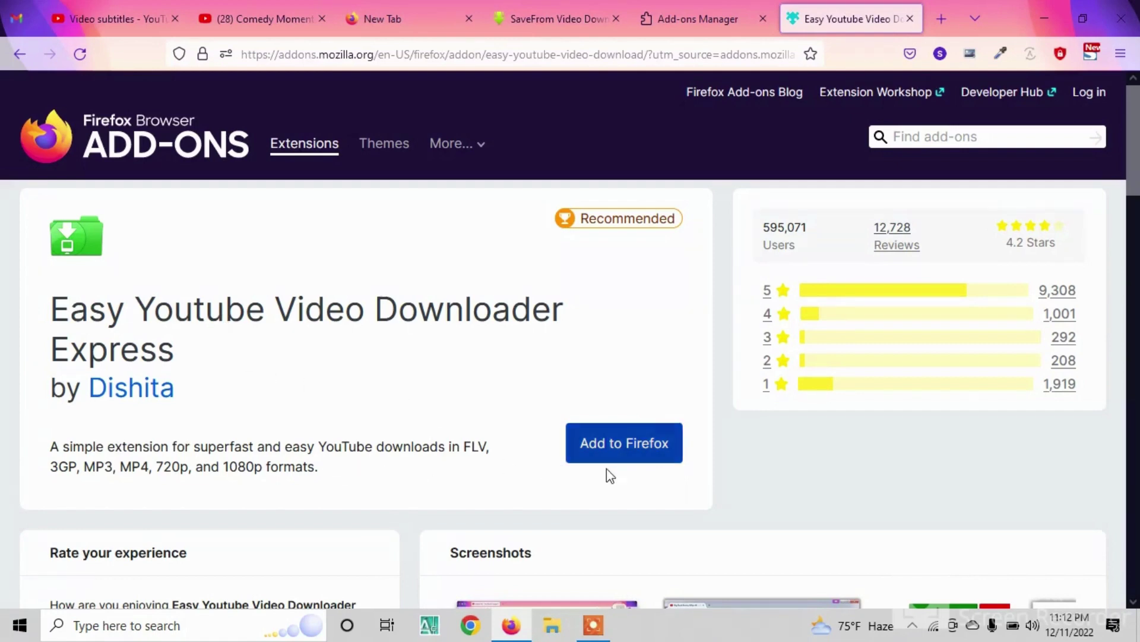
pyautogui.click(635, 458)
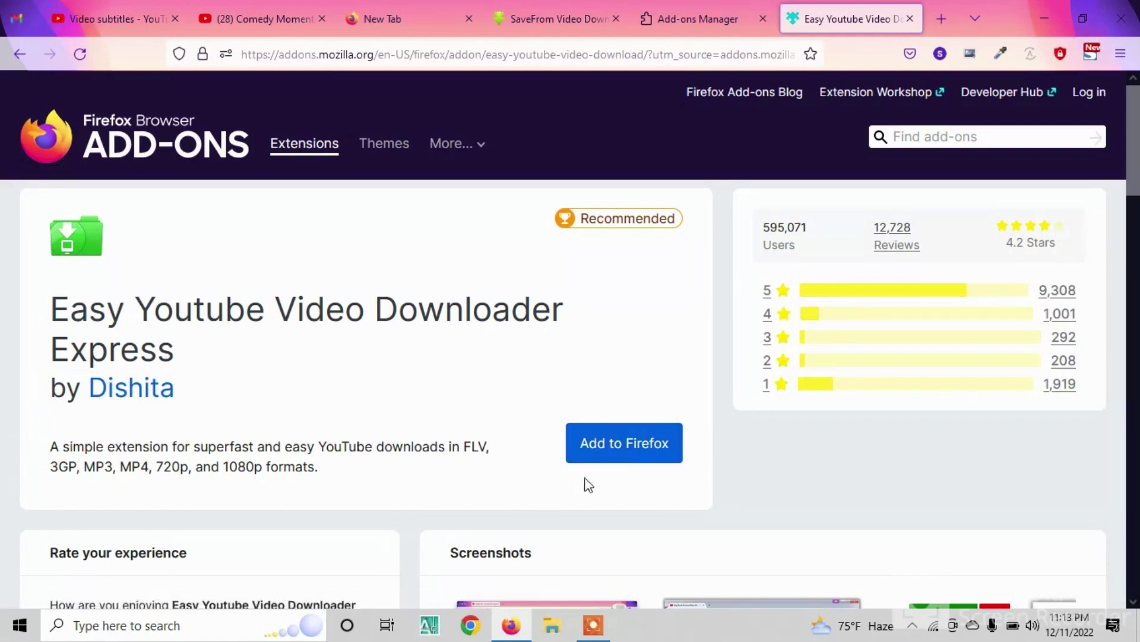
pyautogui.click(631, 458)
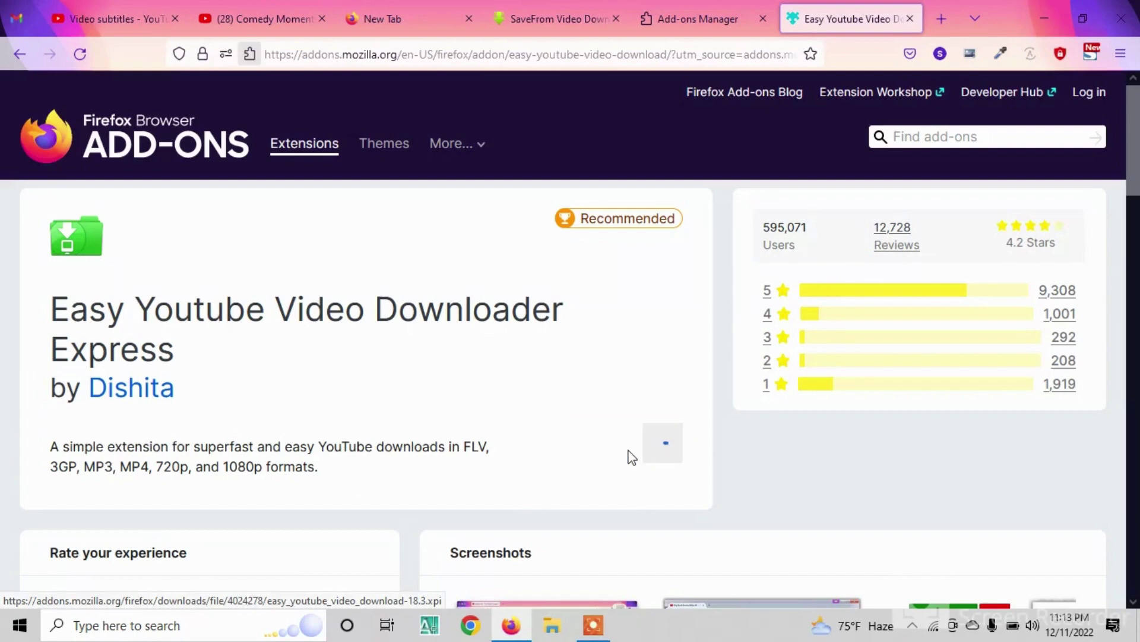
pyautogui.click(466, 195)
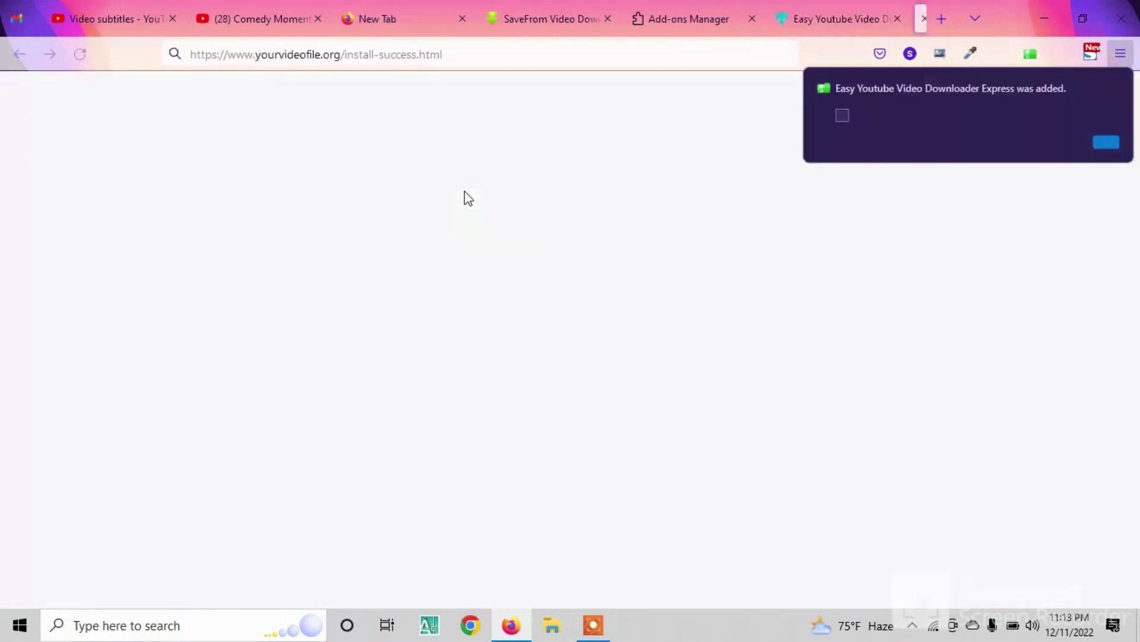
pyautogui.click(947, 148)
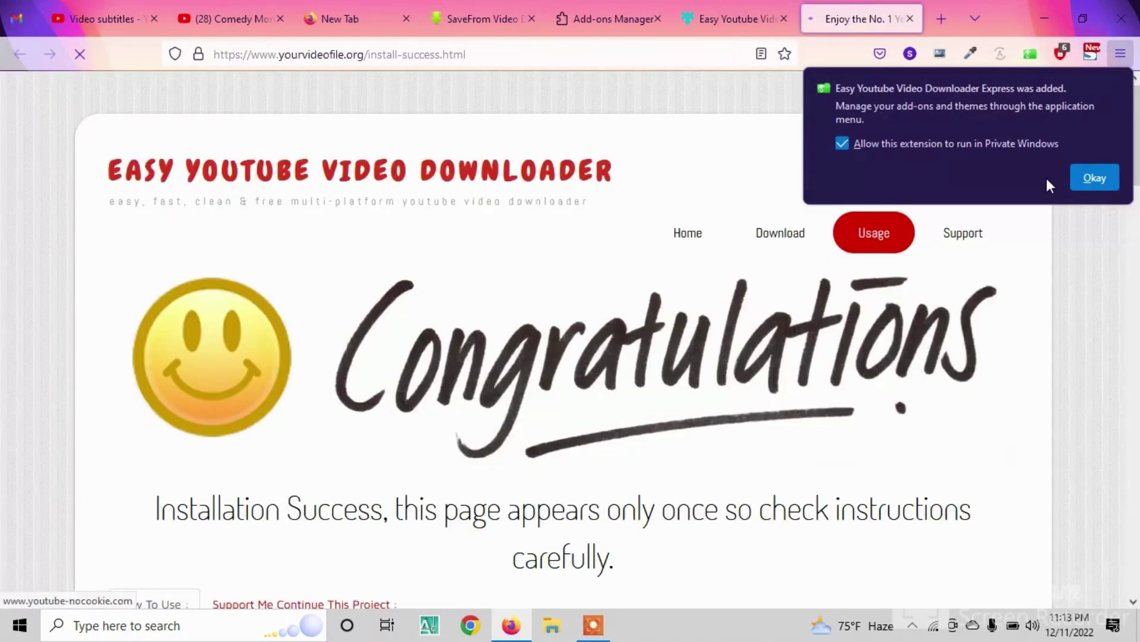
pyautogui.click(1111, 185)
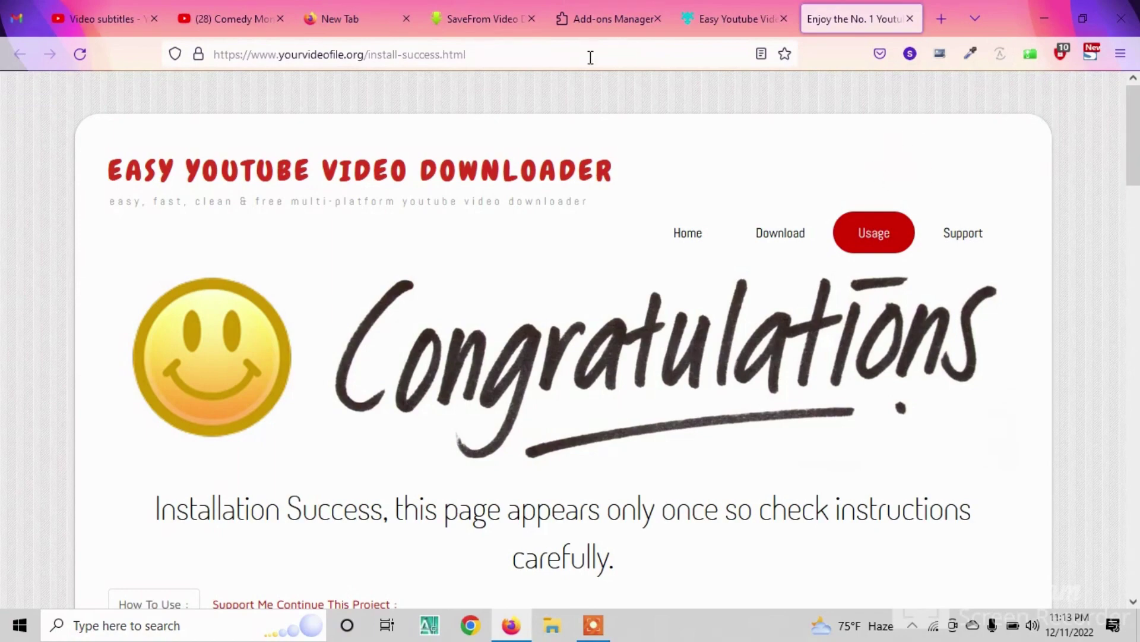
# Return to the "Comedy Moments in Football" video and reload its page
pyautogui.click(251, 12)
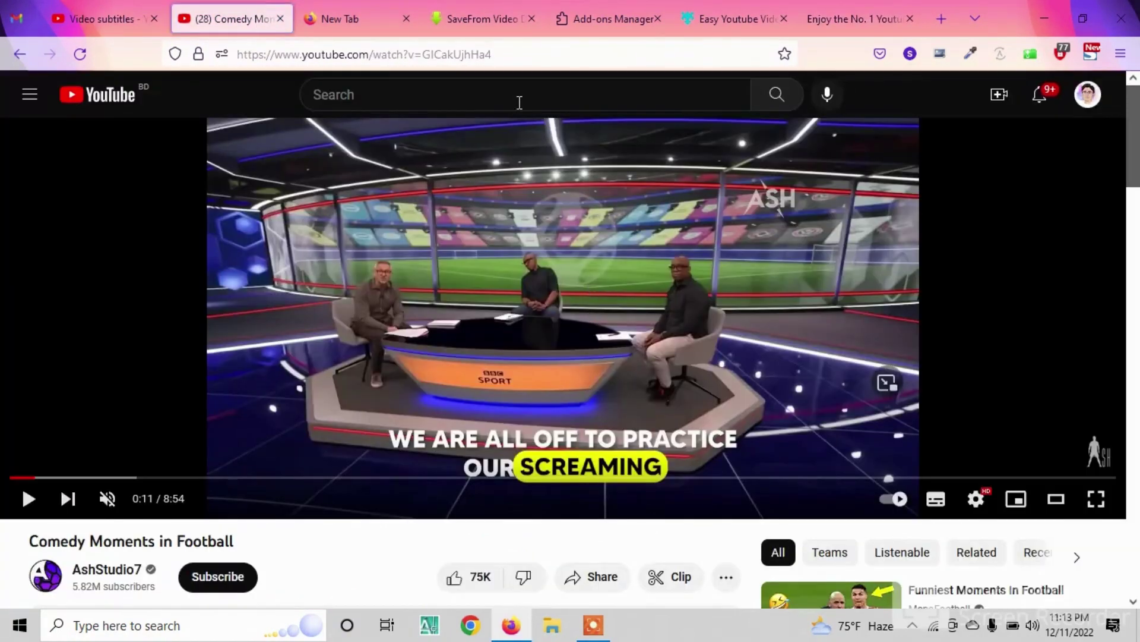
pyautogui.click(519, 62)
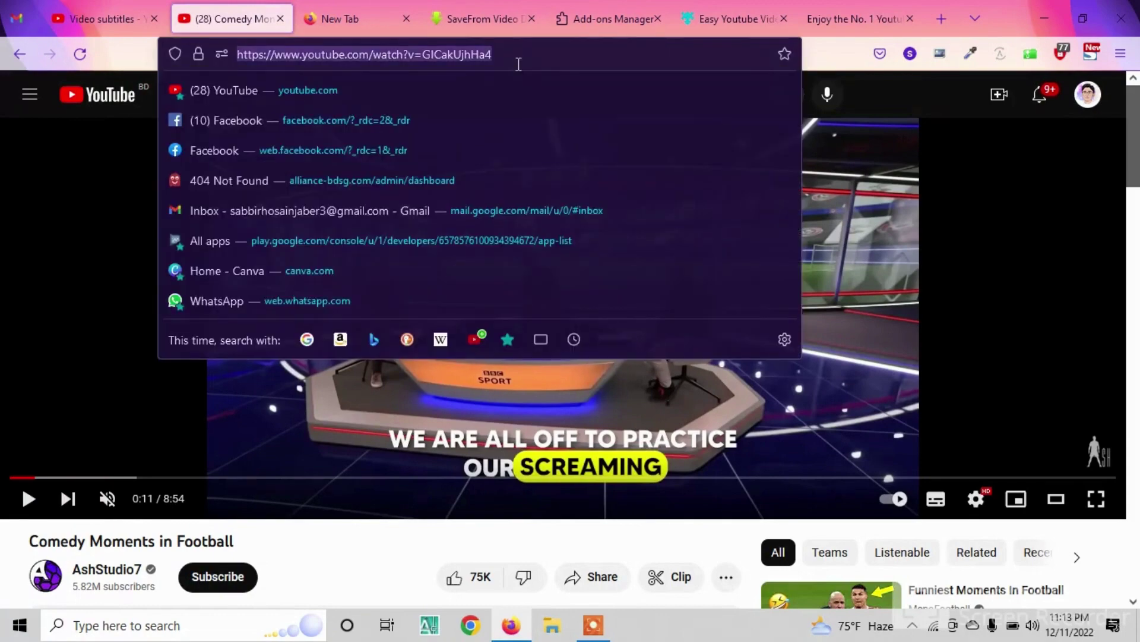
pyautogui.press('Return')
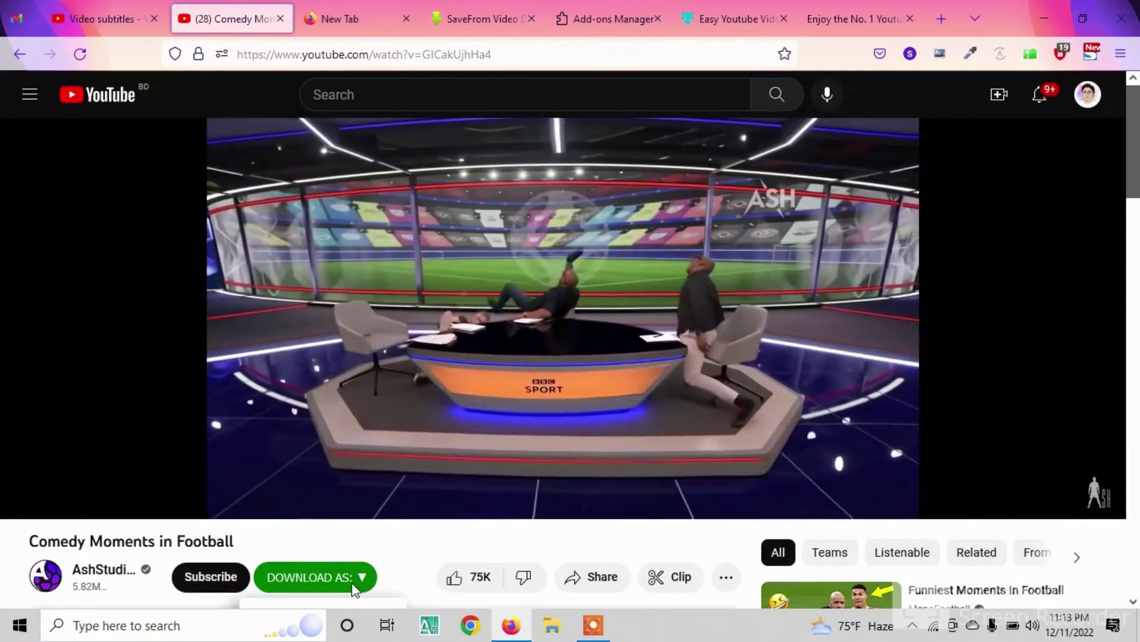
# Download the football video as MP4 720P through the extension's download options
pyautogui.click(354, 587)
pyautogui.scroll(-3, 410, 553)
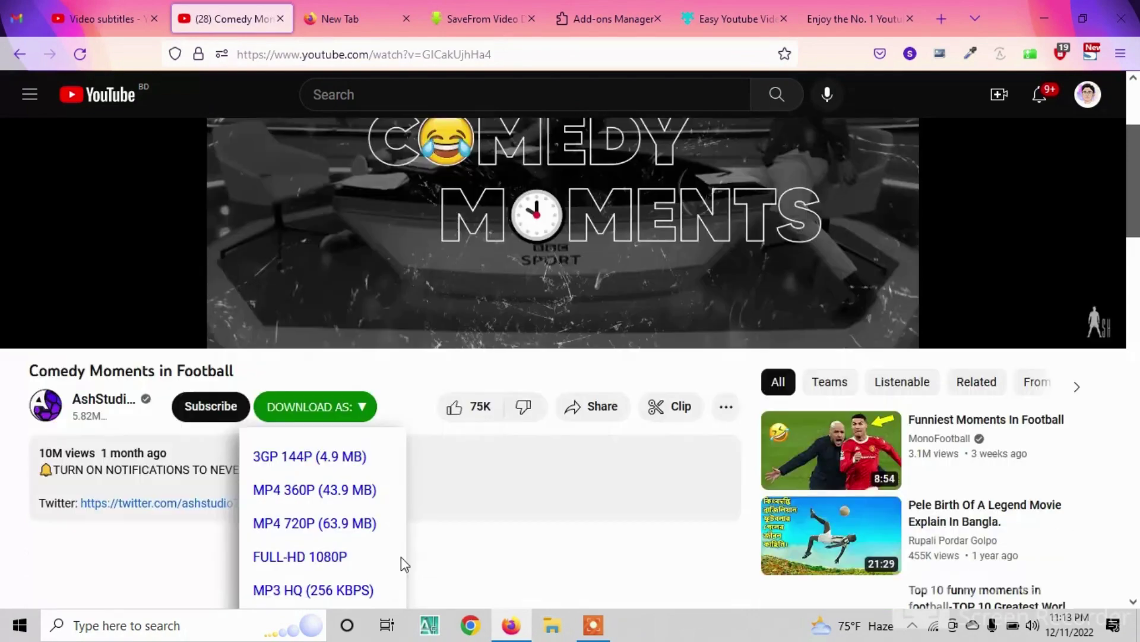
pyautogui.scroll(-1, 371, 478)
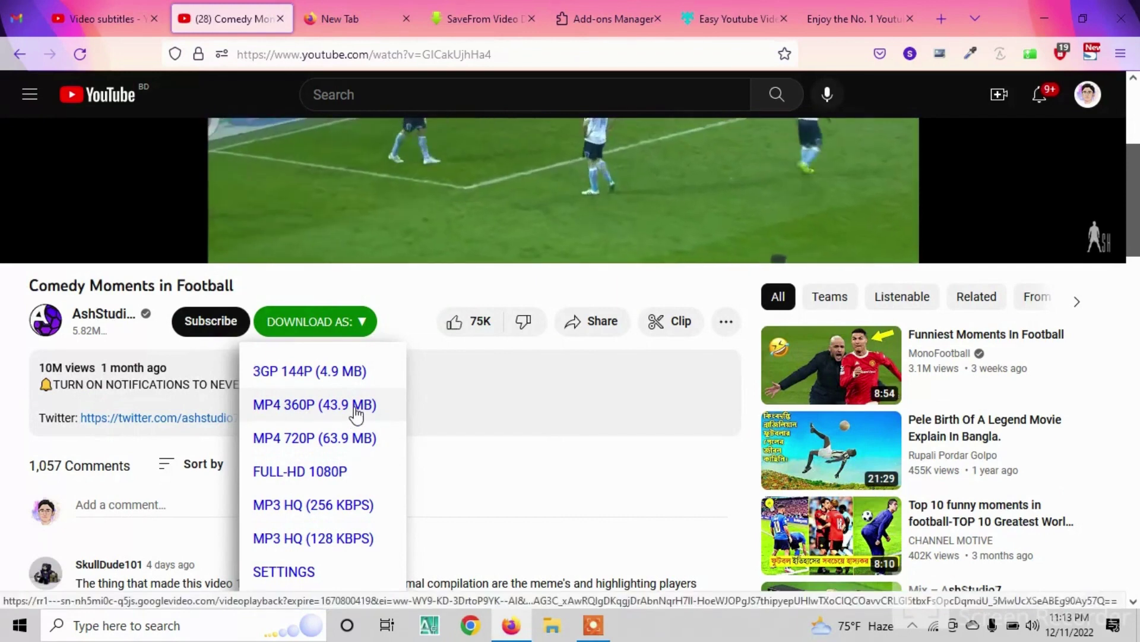
pyautogui.click(350, 446)
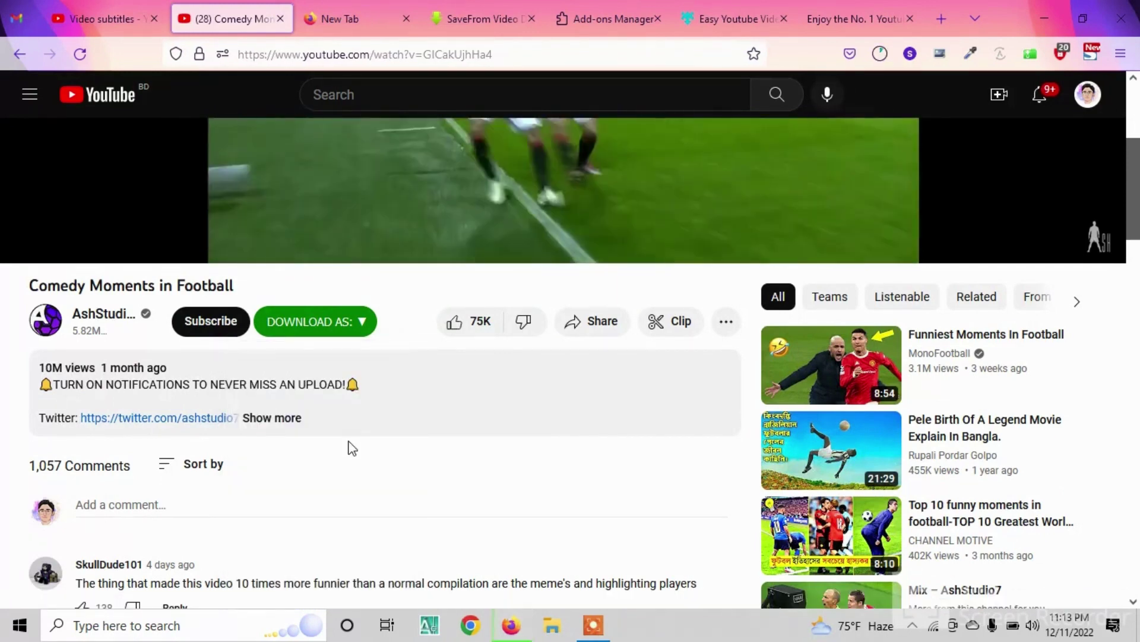
# Check the download progress of the football video and pause its playback
pyautogui.click(881, 54)
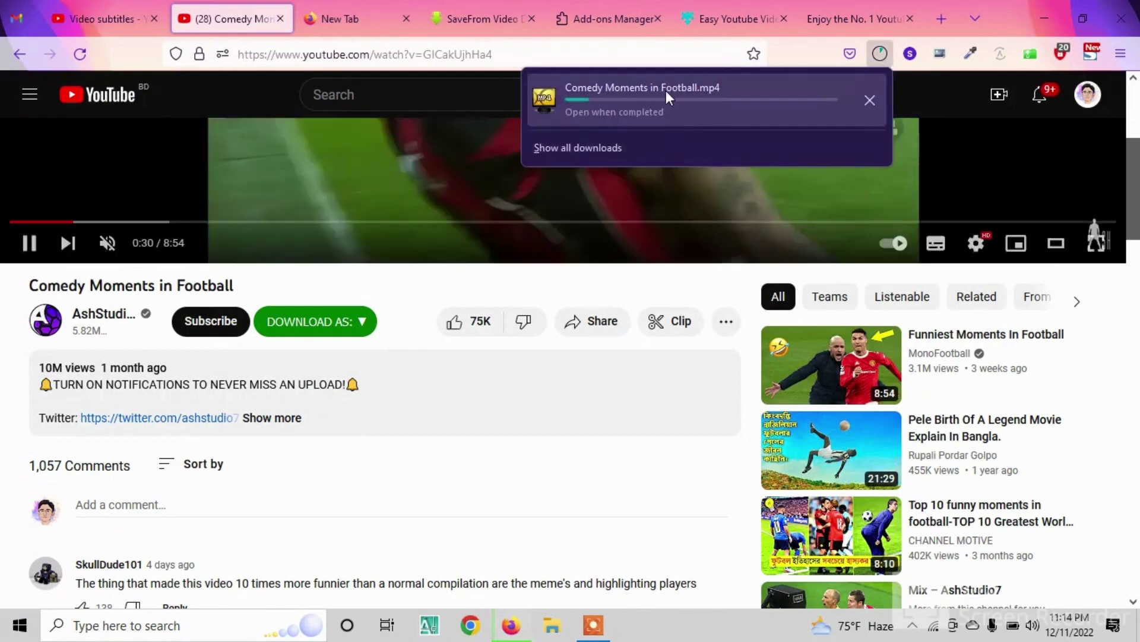
pyautogui.scroll(2, 449, 185)
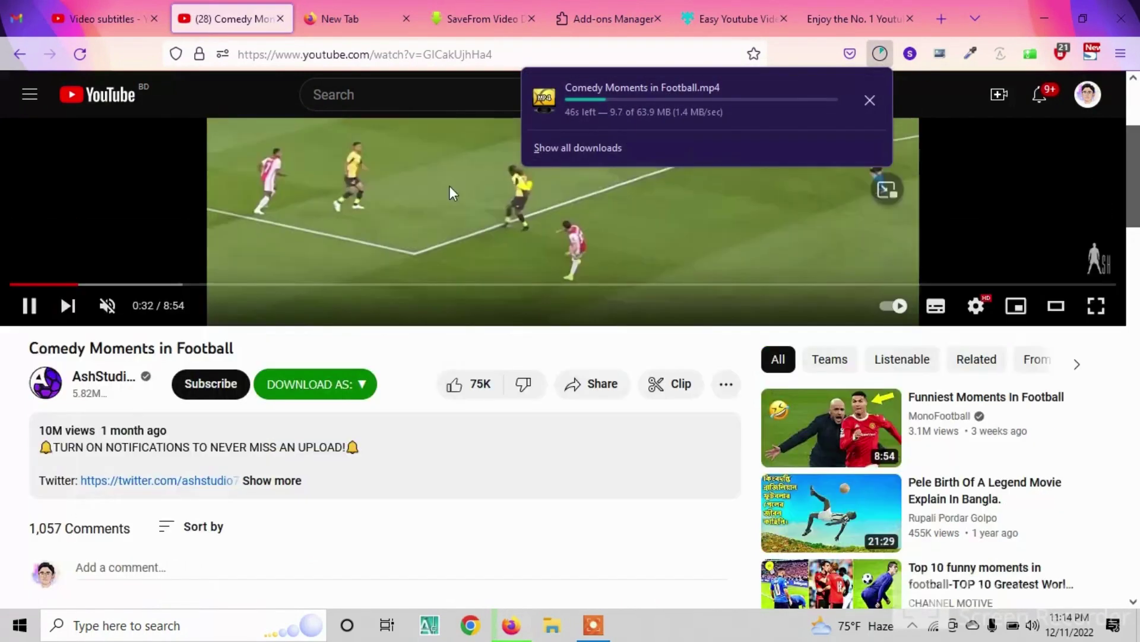
pyautogui.scroll(3, 532, 262)
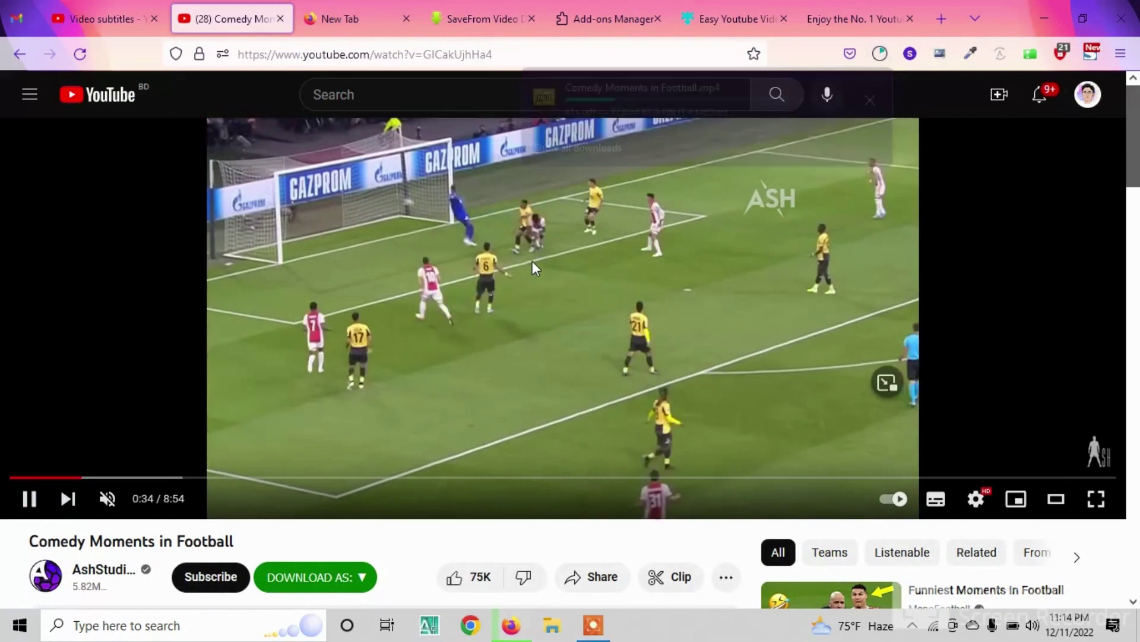
pyautogui.click(532, 261)
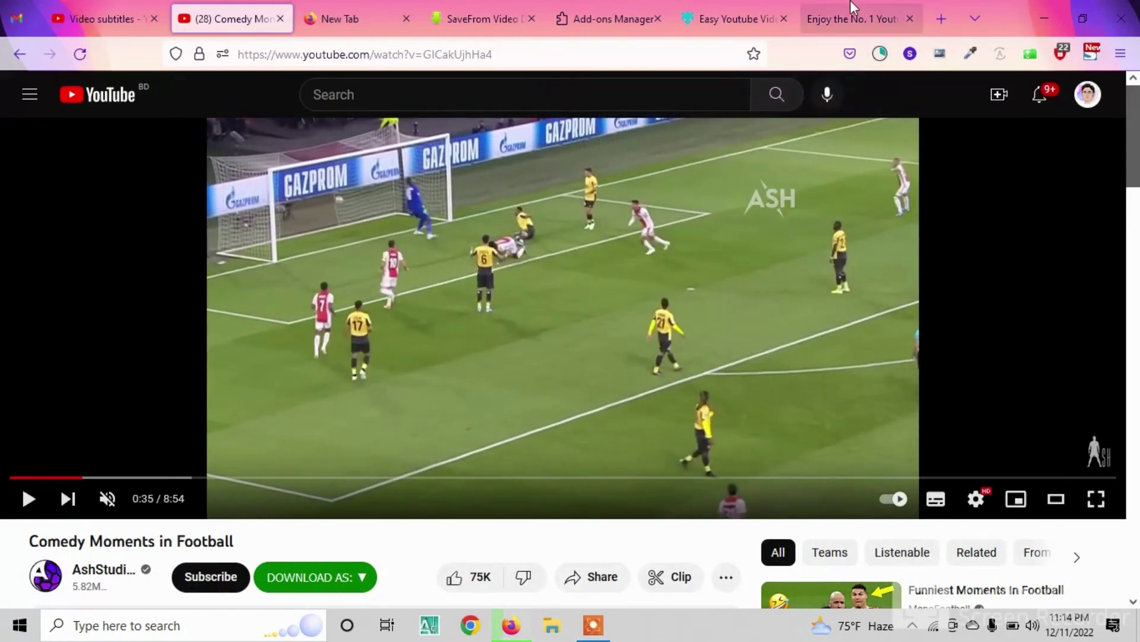
# Close the extension's store page and installation success page, and return to the add-ons manager
pyautogui.click(784, 19)
pyautogui.click(784, 19)
pyautogui.click(1121, 56)
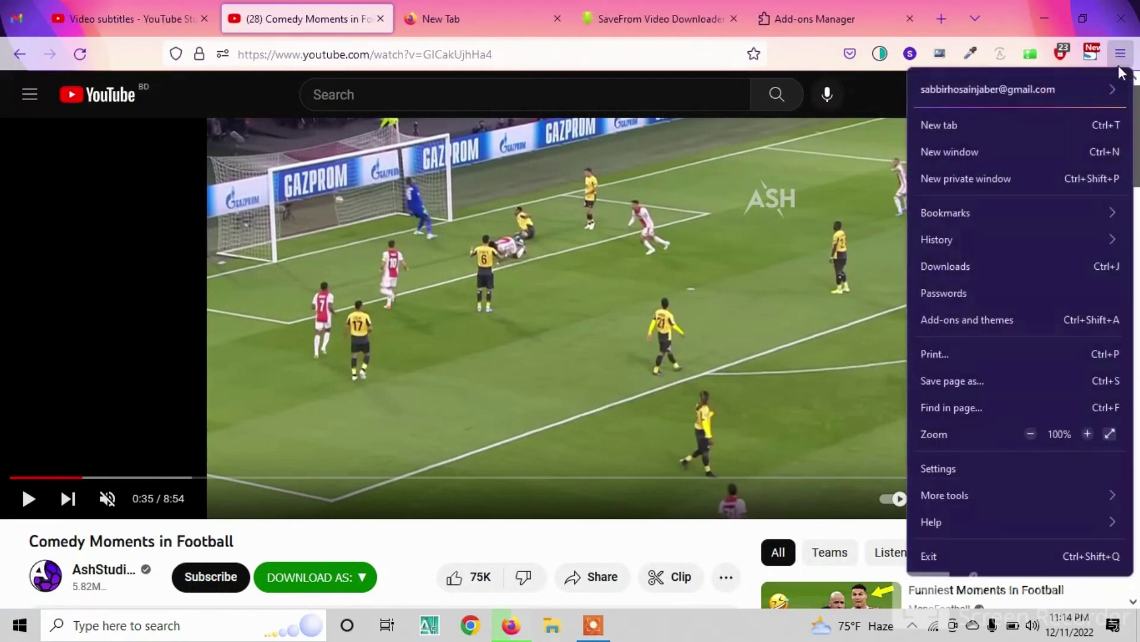
pyautogui.click(1049, 330)
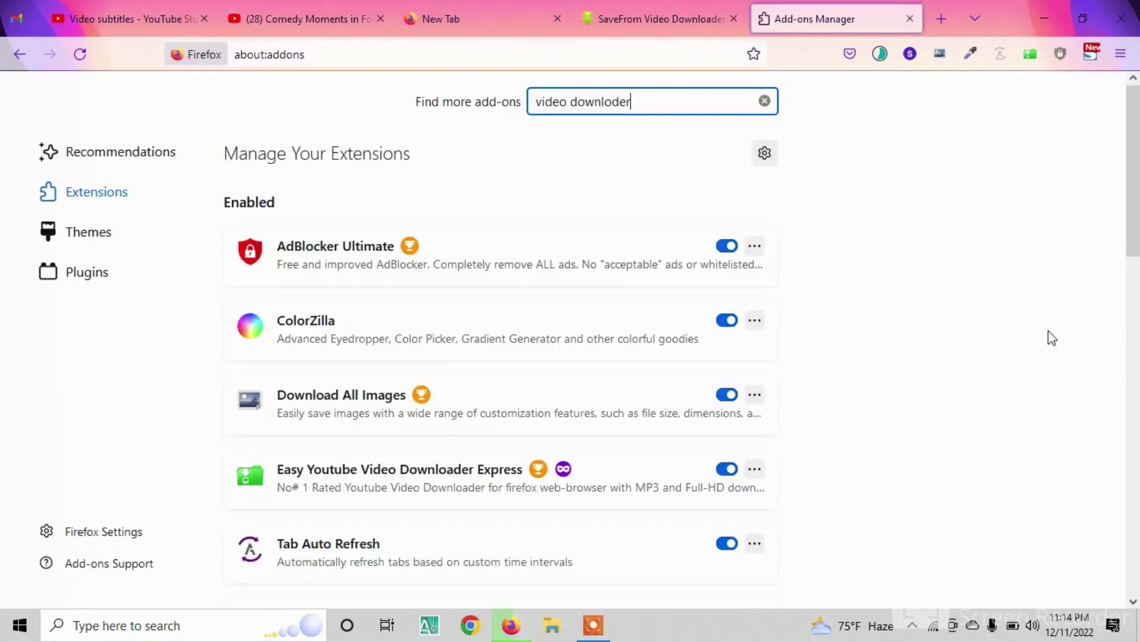
# Replace the add-on search text with "savefrom", run the search and look through the results
pyautogui.click(765, 101)
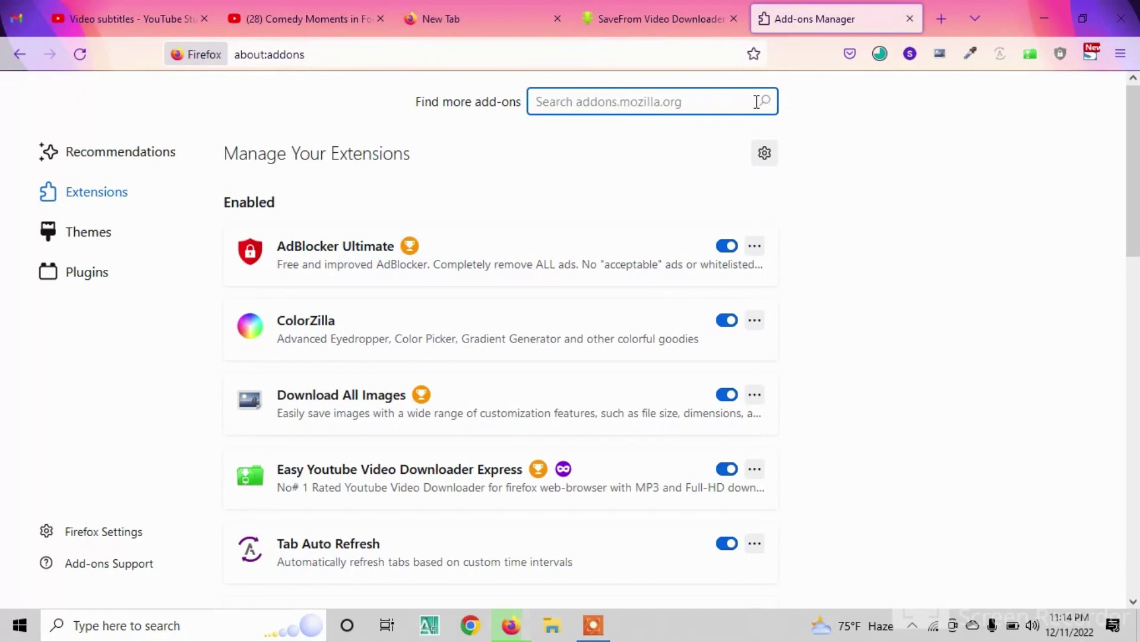
pyautogui.write('save')
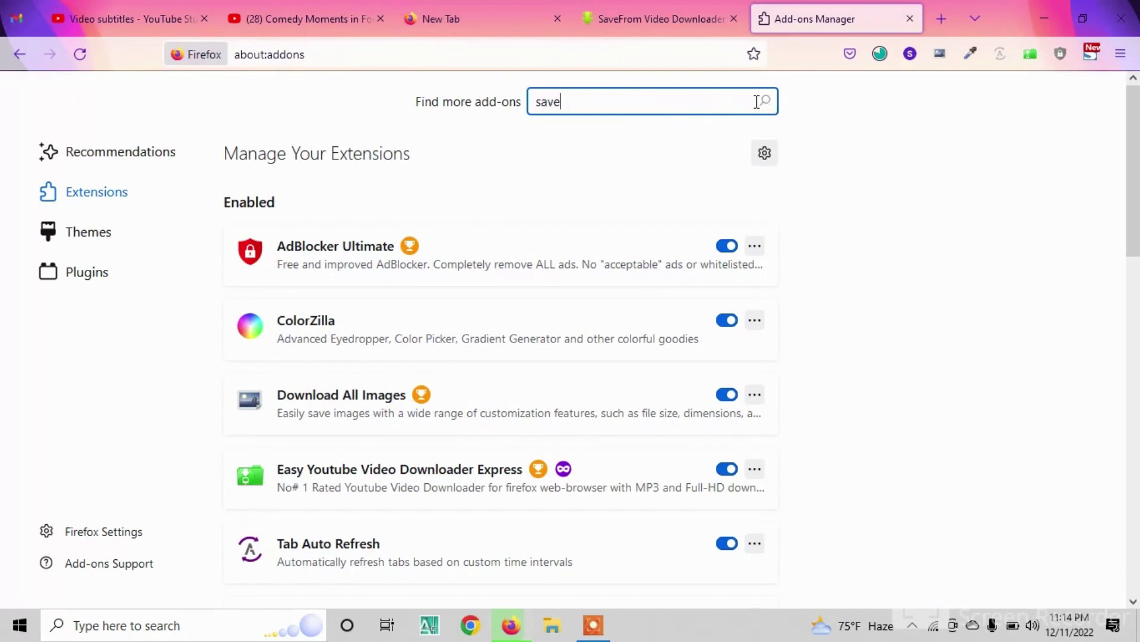
pyautogui.write('from')
pyautogui.press('Return')
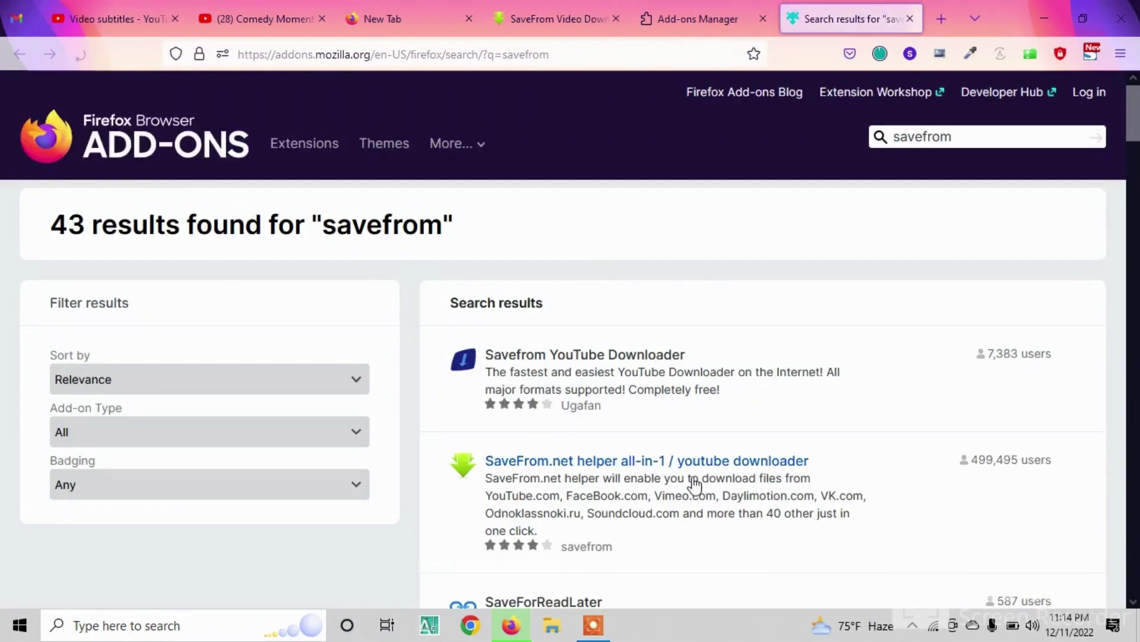
pyautogui.scroll(-2, 552, 428)
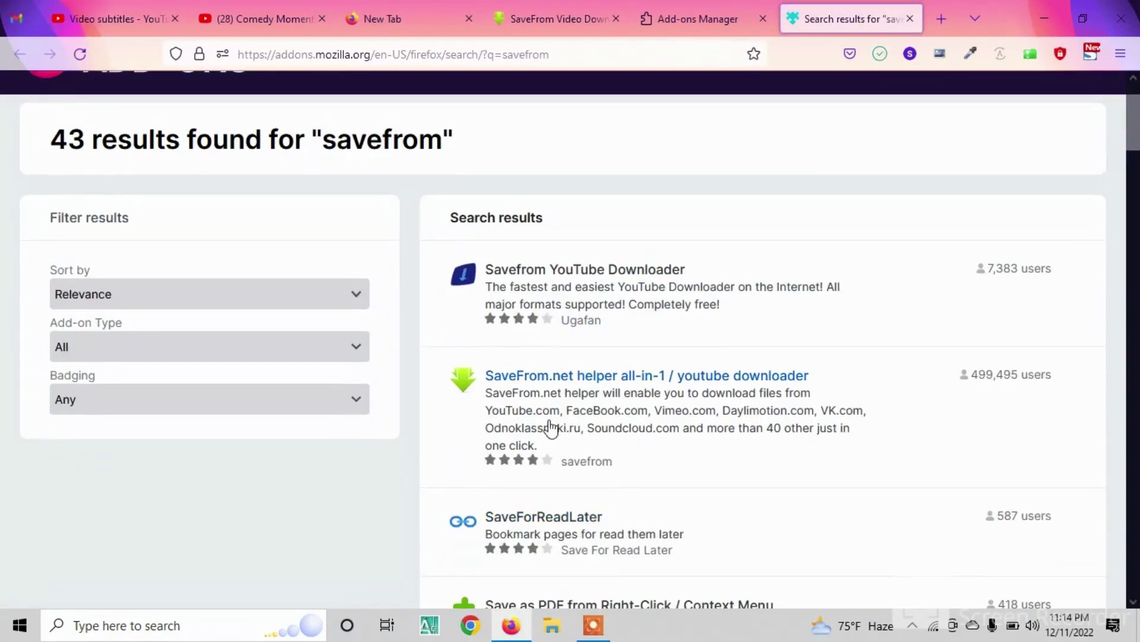
# Install the SaveFrom.net helper all-in-1 / youtube downloader extension and allow it to run in private windows
pyautogui.click(637, 380)
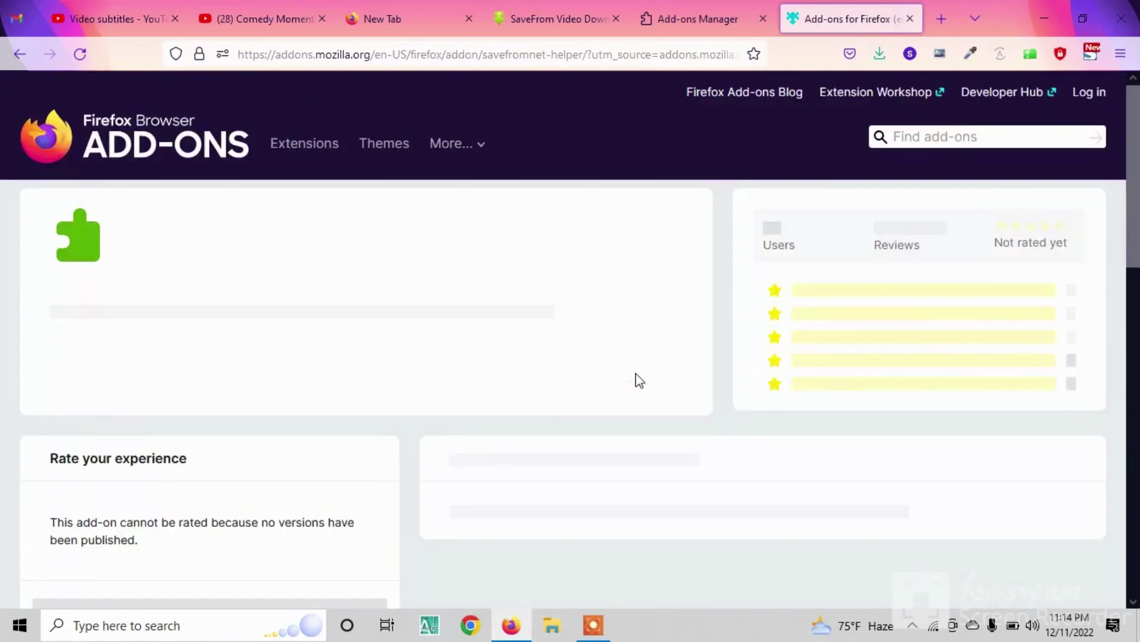
pyautogui.scroll(-5, 715, 359)
pyautogui.scroll(5, 651, 461)
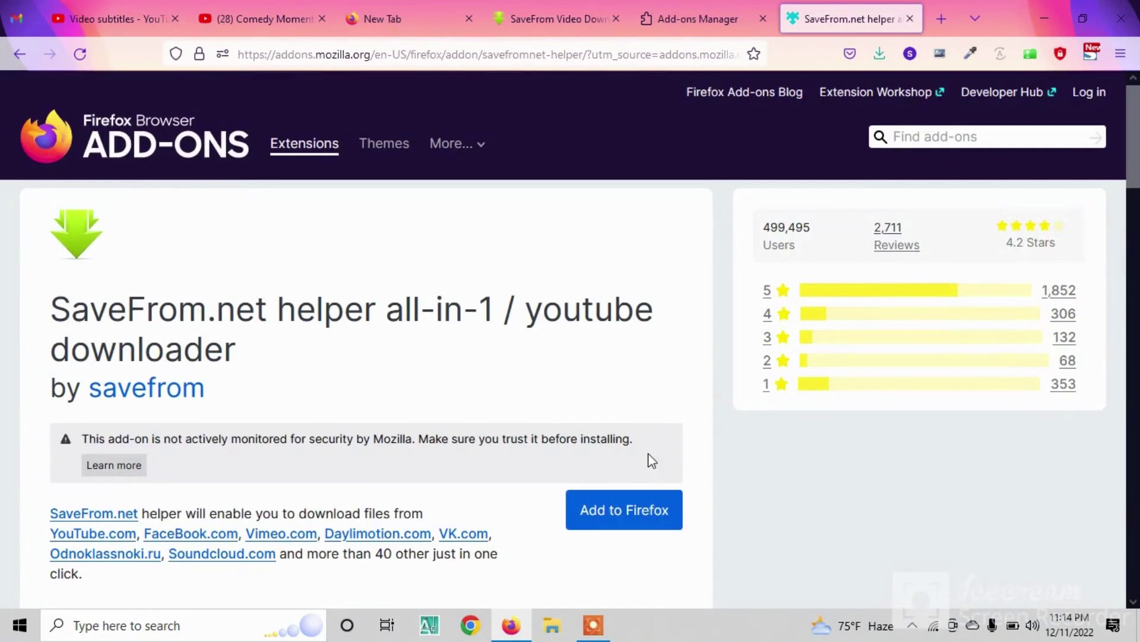
pyautogui.click(621, 517)
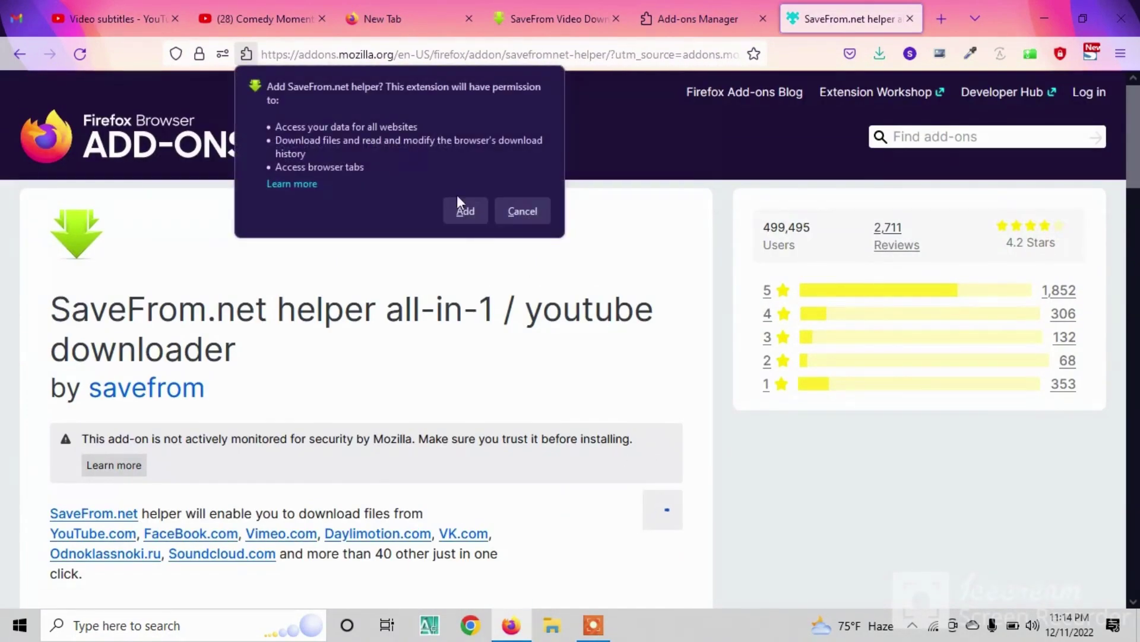
pyautogui.click(464, 215)
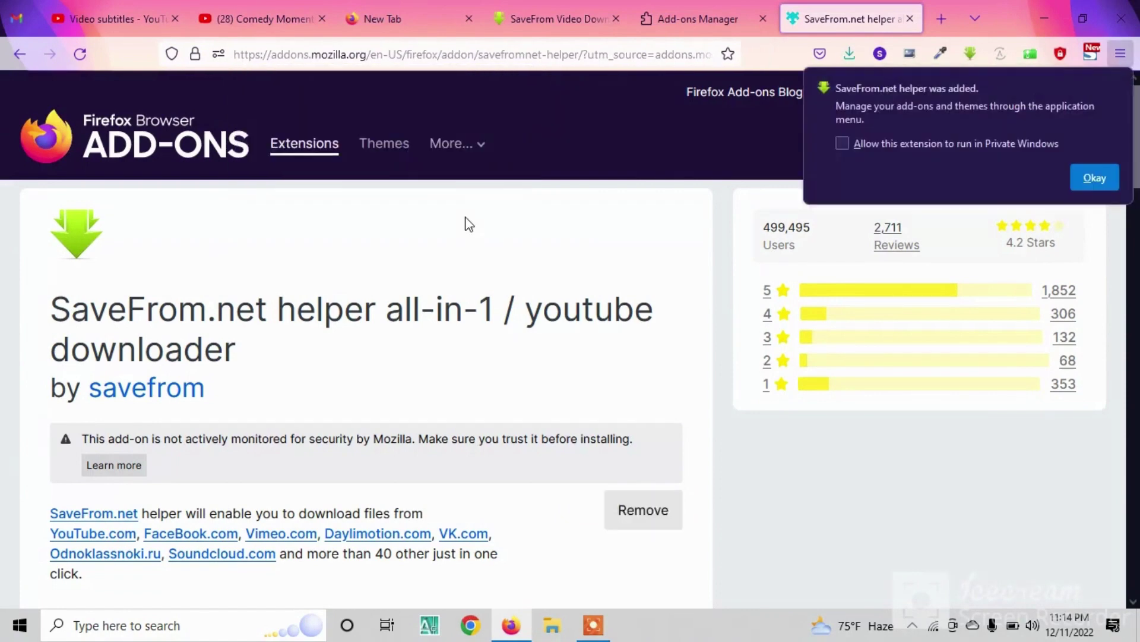
pyautogui.click(863, 143)
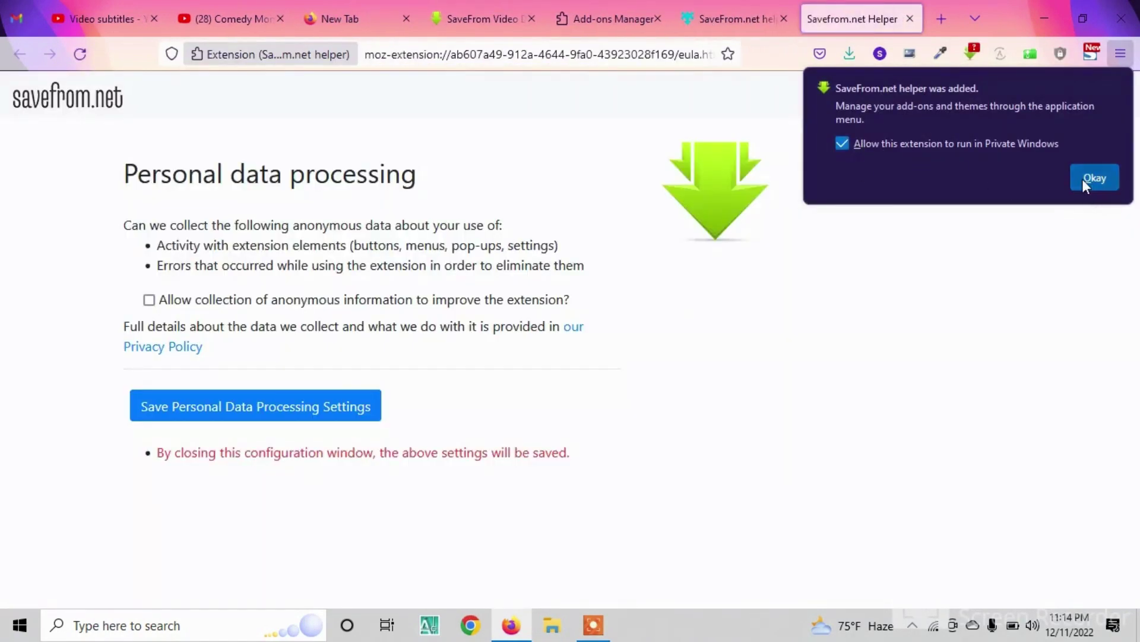
pyautogui.click(1093, 178)
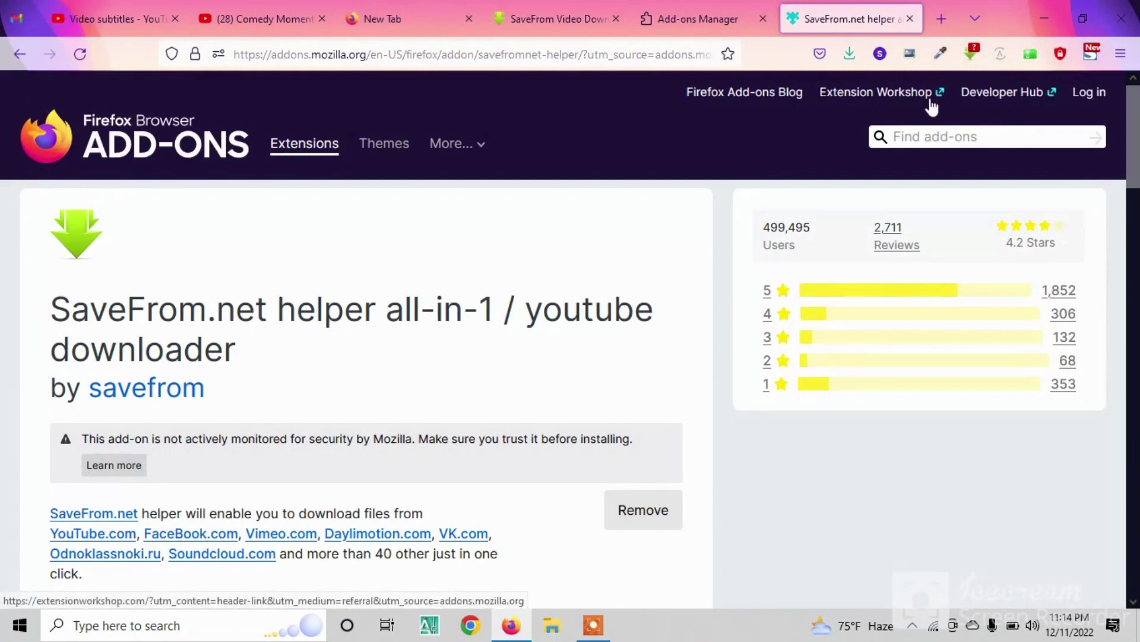
# View the downloaded football video in its Downloads folder, and close the folder window
pyautogui.click(855, 55)
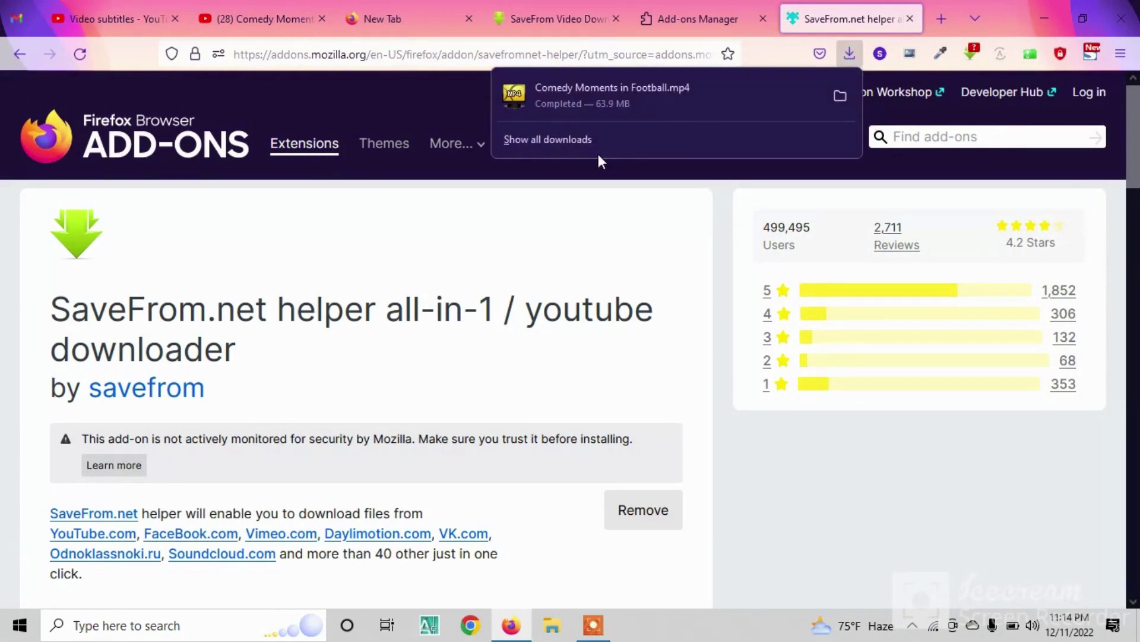
pyautogui.click(846, 98)
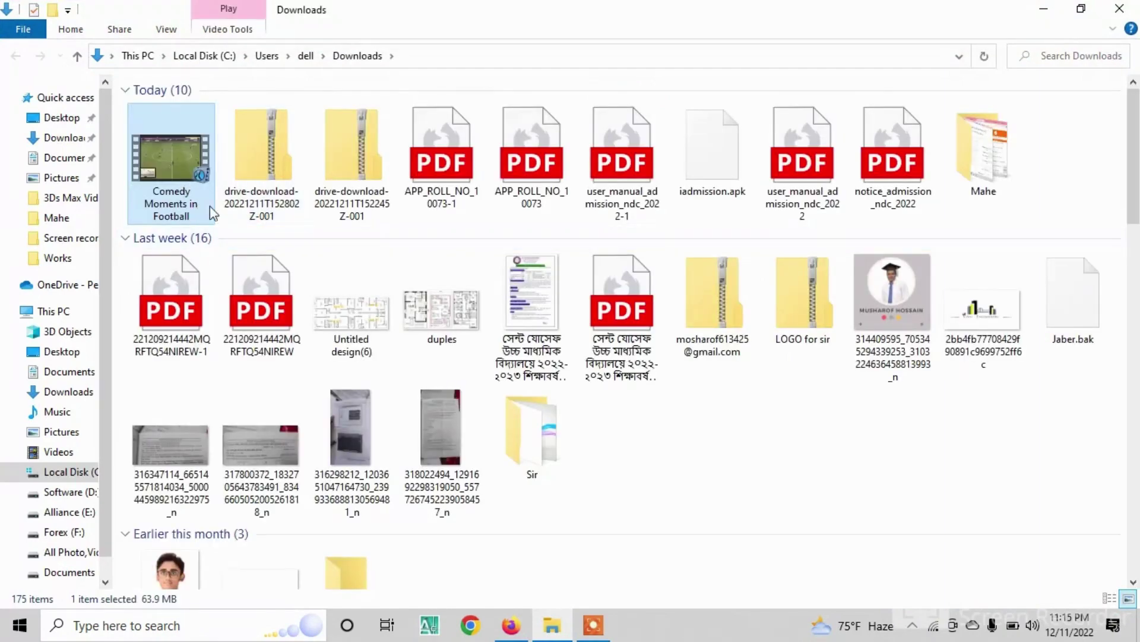
pyautogui.click(1120, 9)
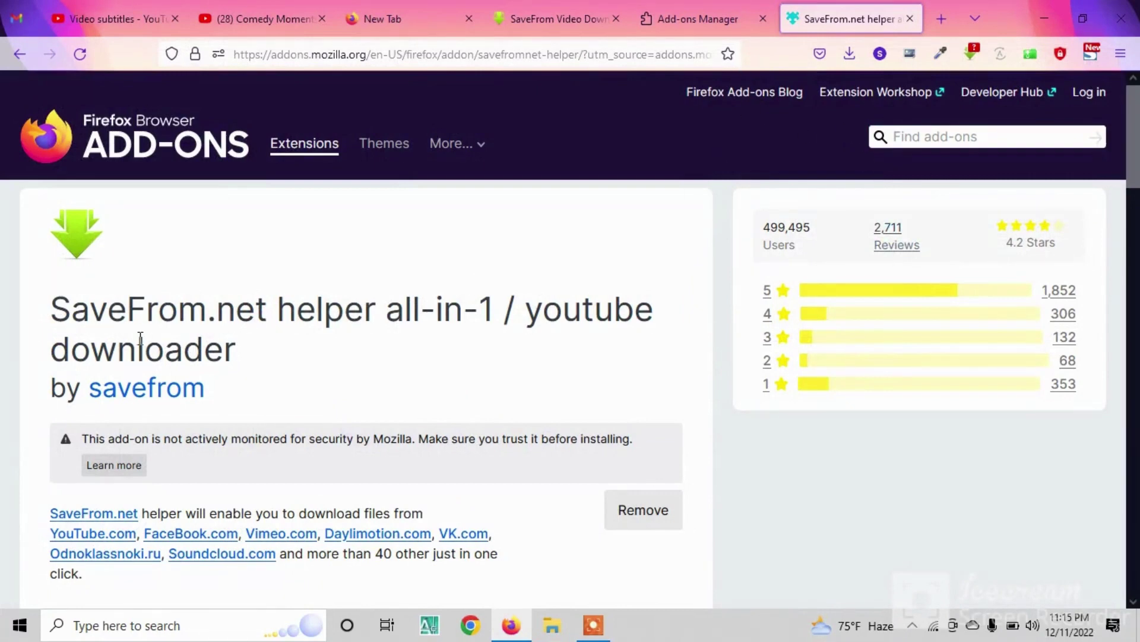
# Return to the Comedy Moments in Football video on YouTube and reload its page
pyautogui.click(687, 3)
pyautogui.click(244, 15)
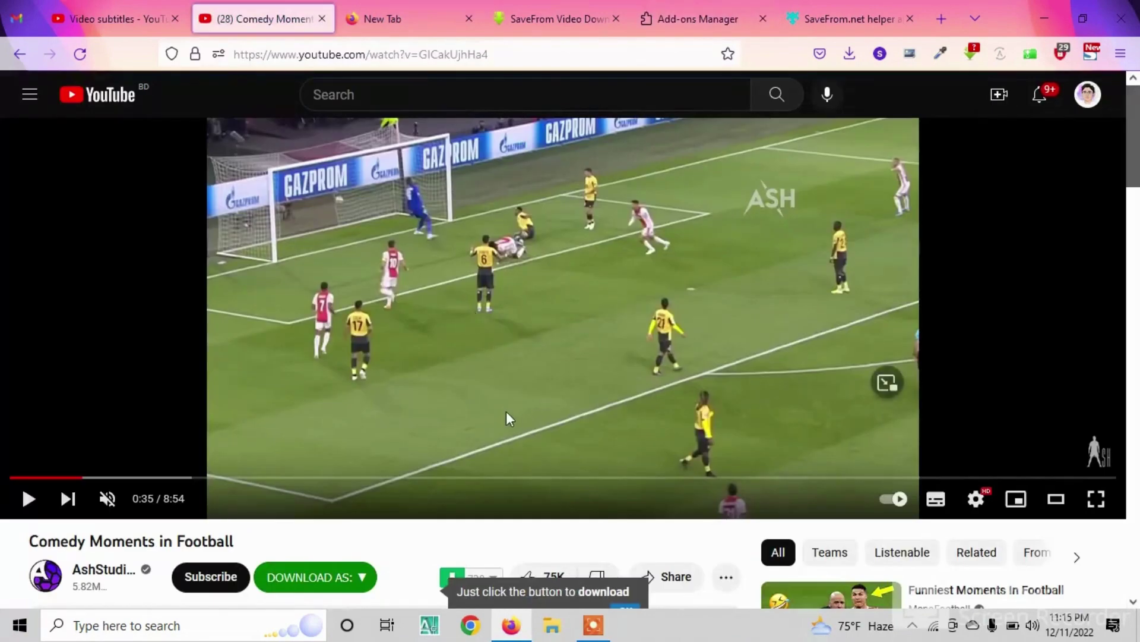
pyautogui.click(536, 49)
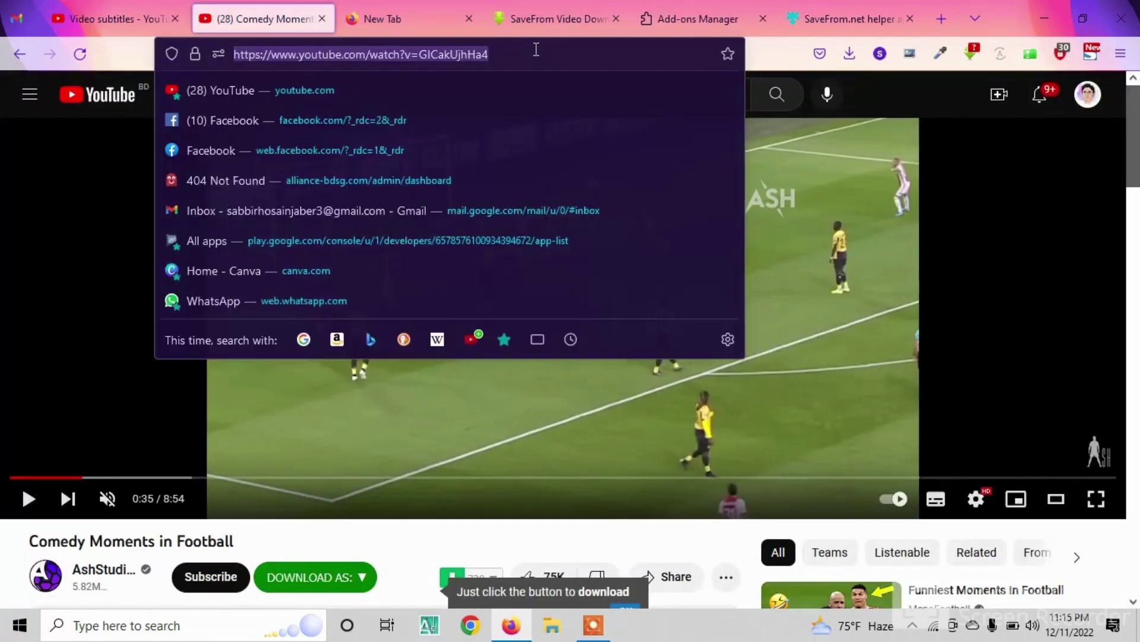
pyautogui.press('Return')
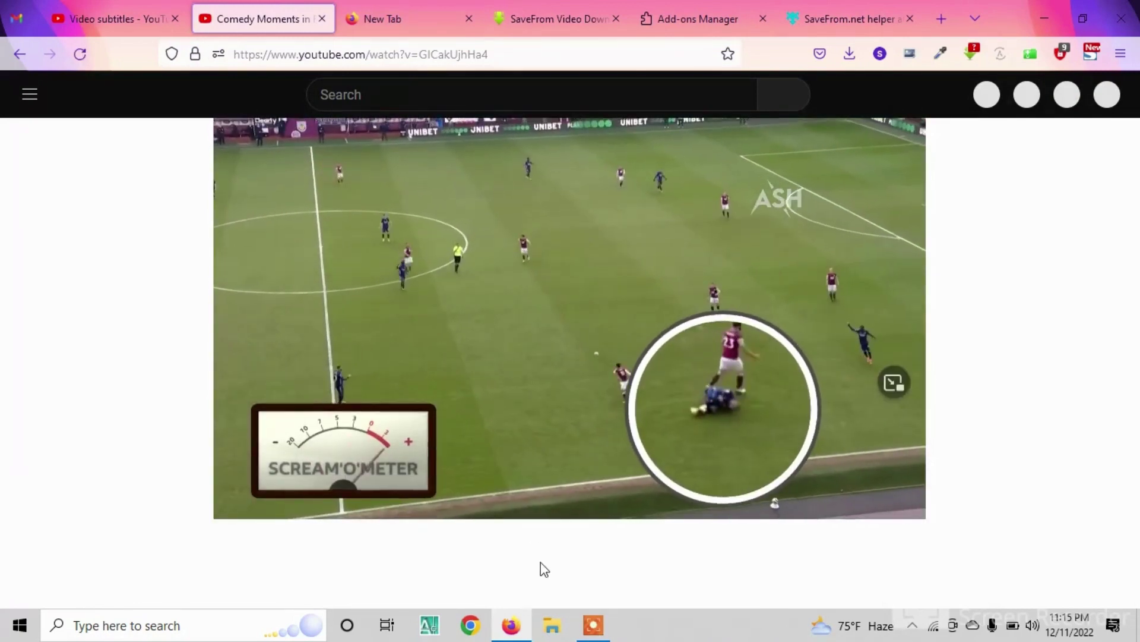
pyautogui.click(594, 625)
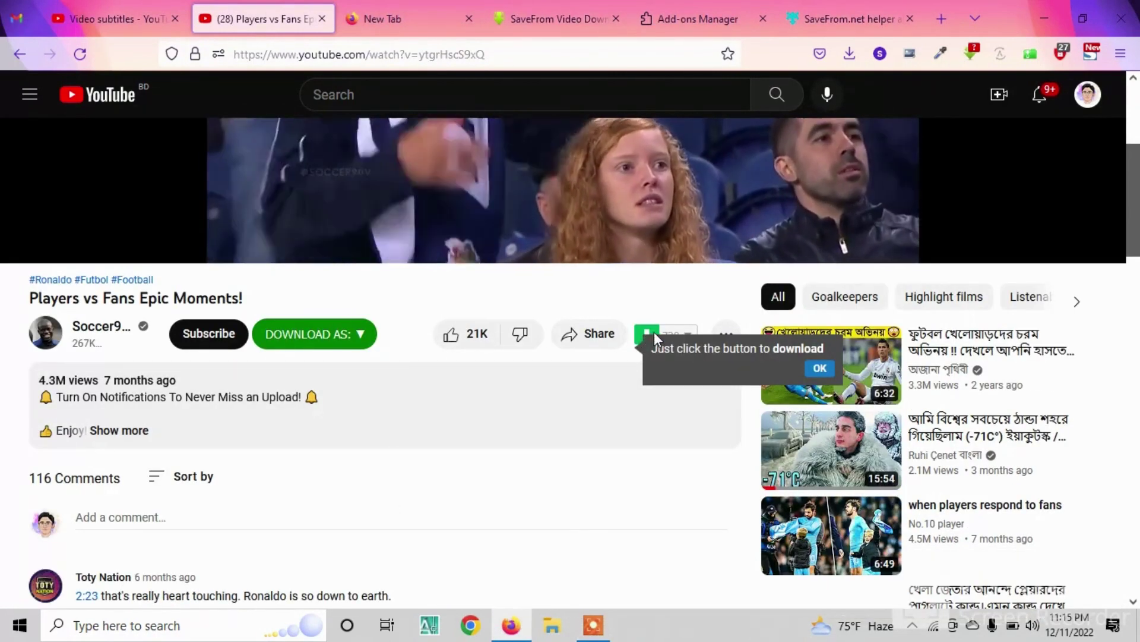
# Dismiss the SaveFrom hint on the Players vs Fans Epic Moments! video and download the video through the helper's download options
pyautogui.click(819, 368)
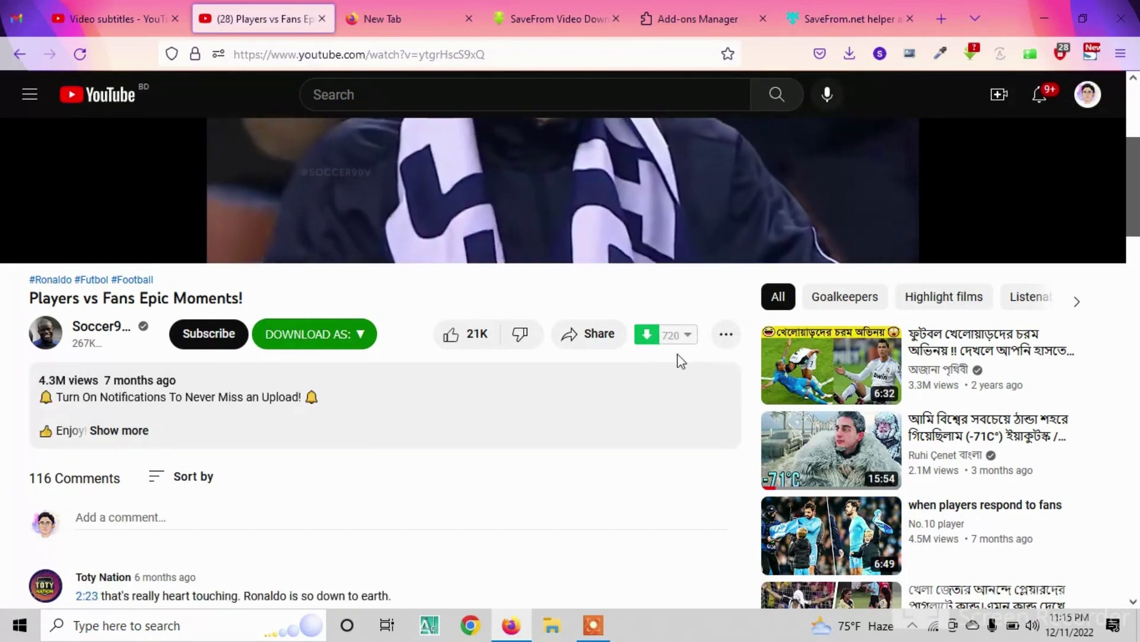
pyautogui.scroll(2, 677, 359)
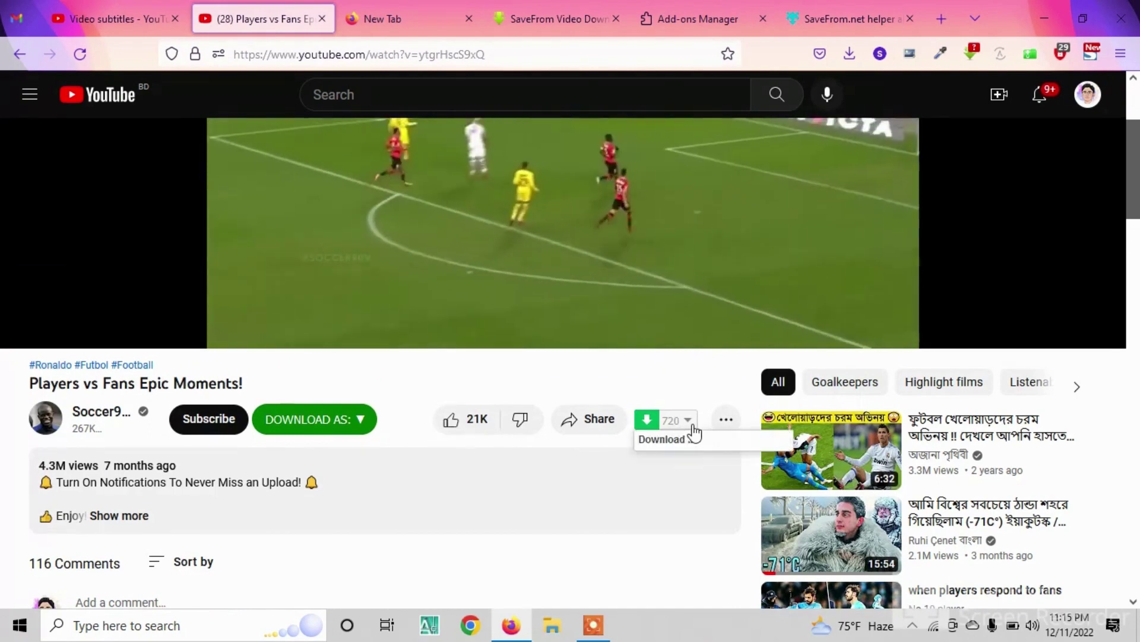
pyautogui.click(669, 437)
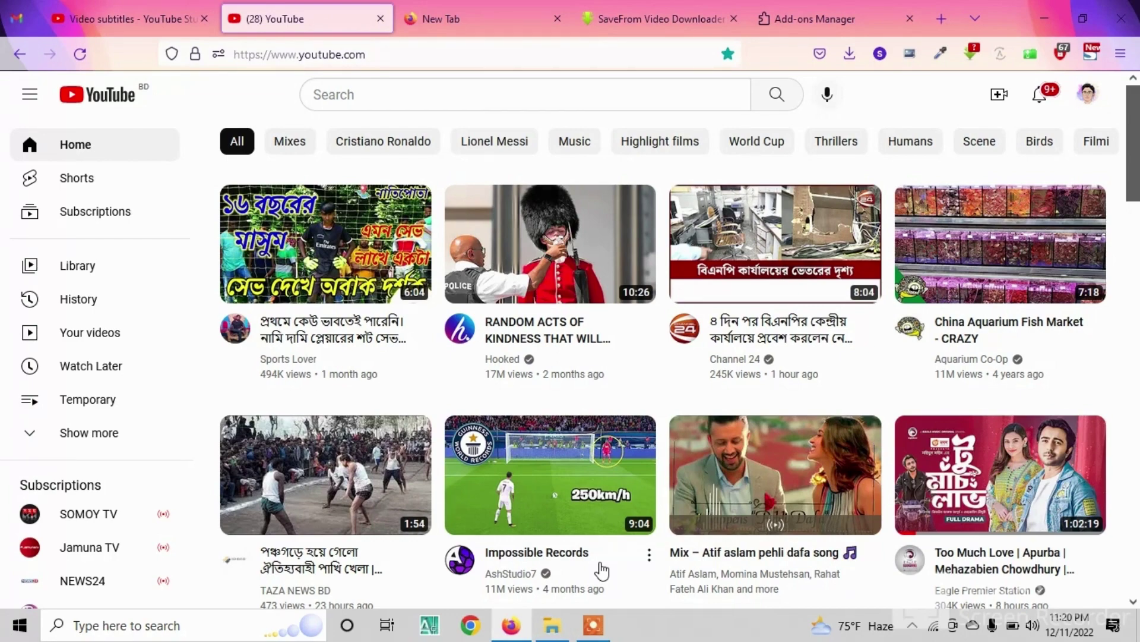
# Open the savefrom.net website in a new browser tab
pyautogui.click(945, 27)
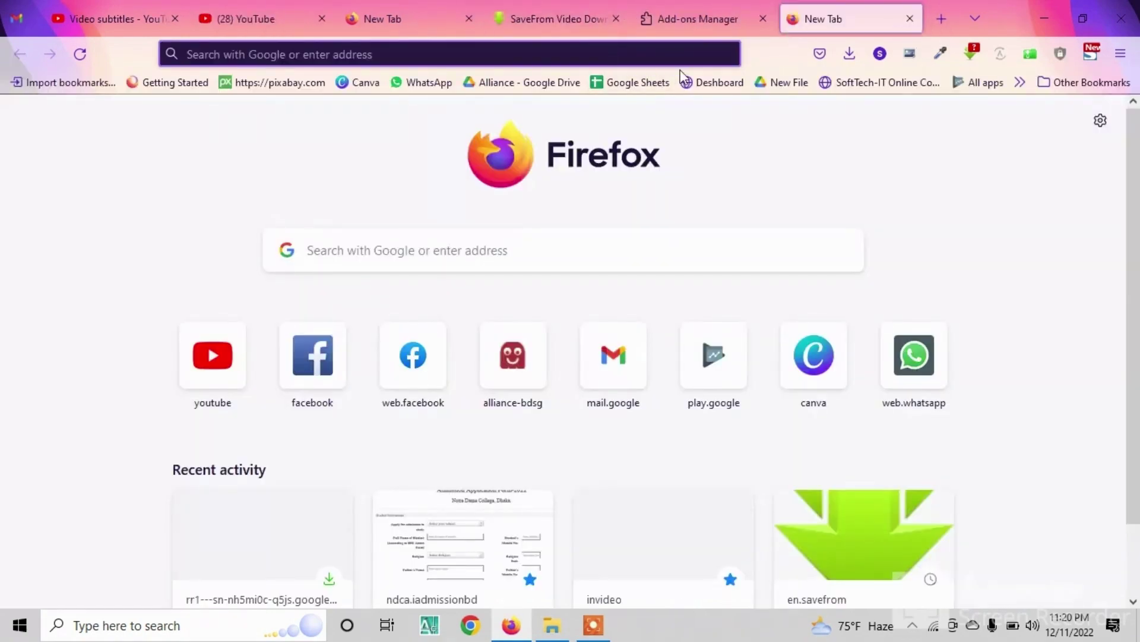
pyautogui.write('save')
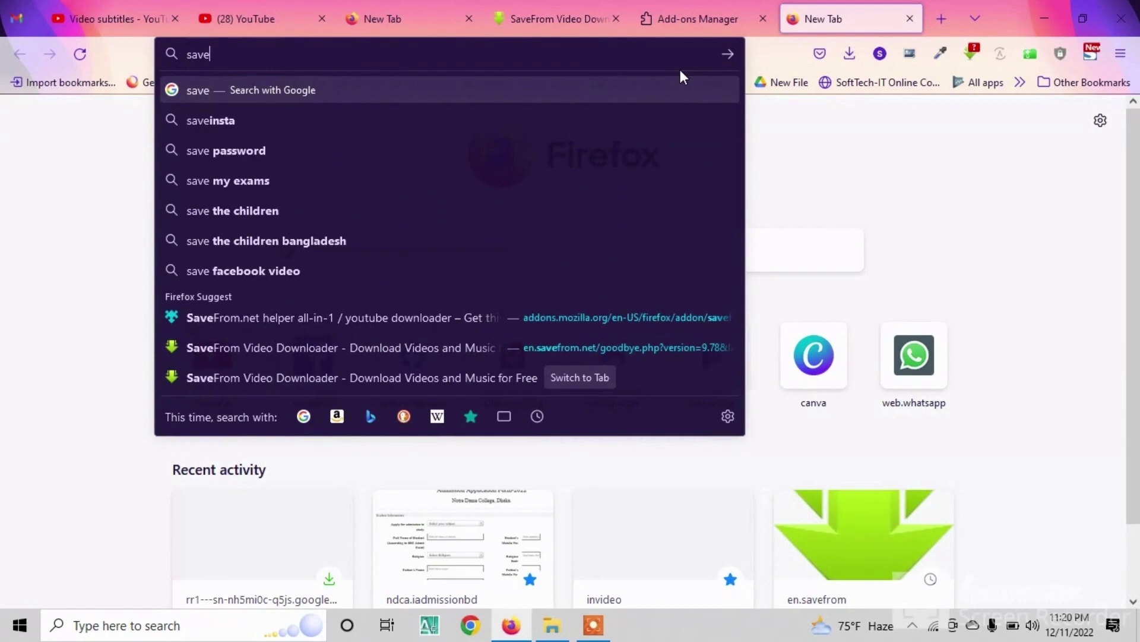
pyautogui.write('fro')
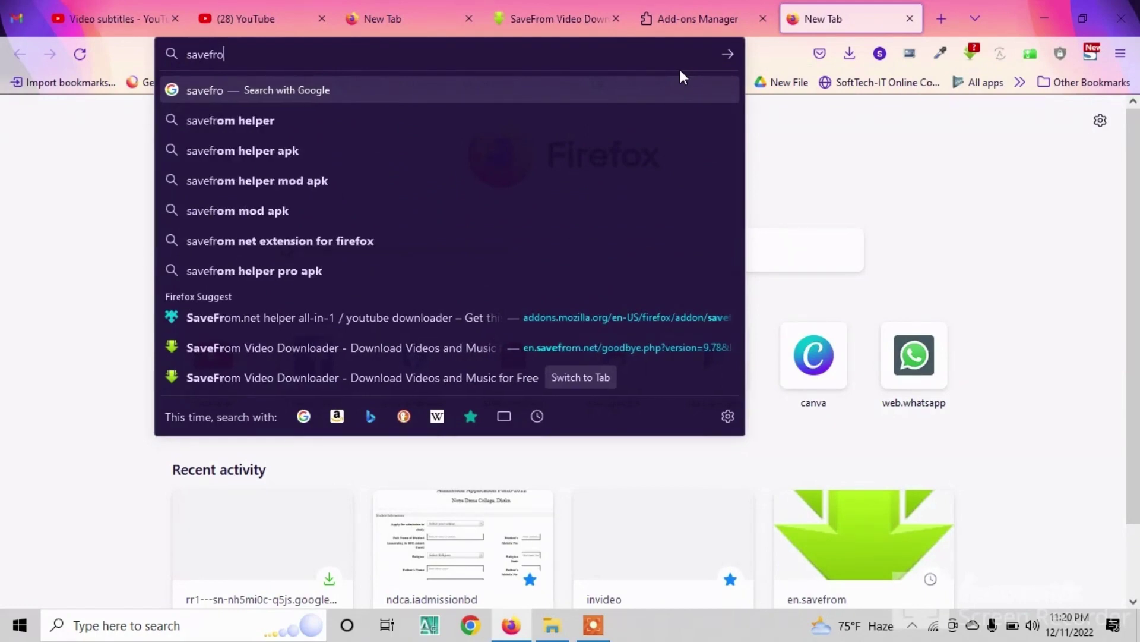
pyautogui.write('m.net')
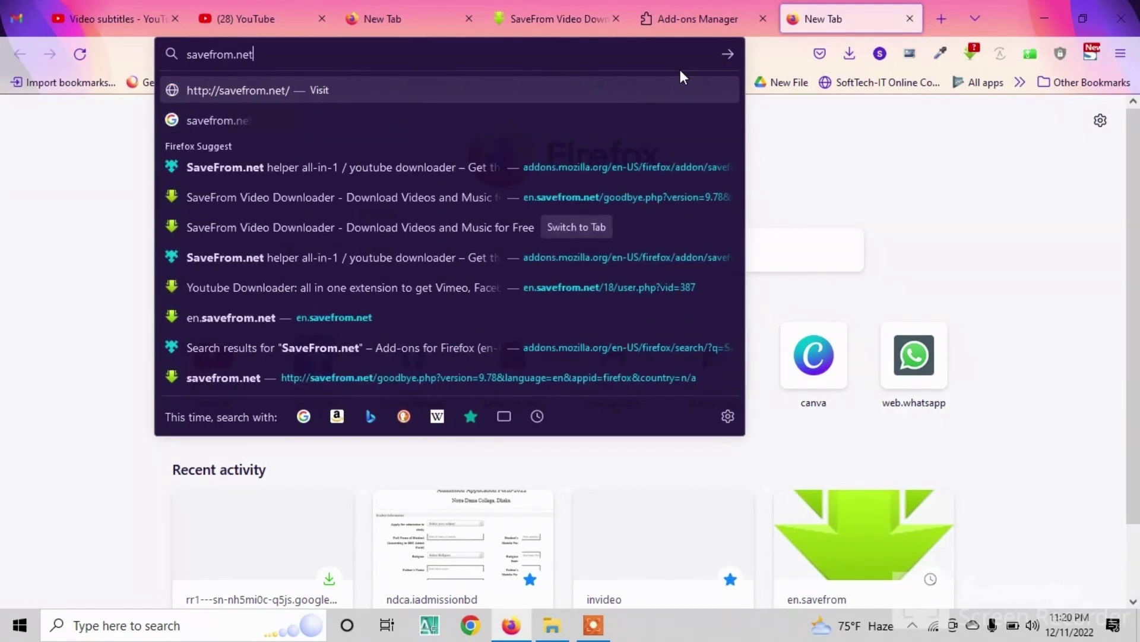
pyautogui.press('Return')
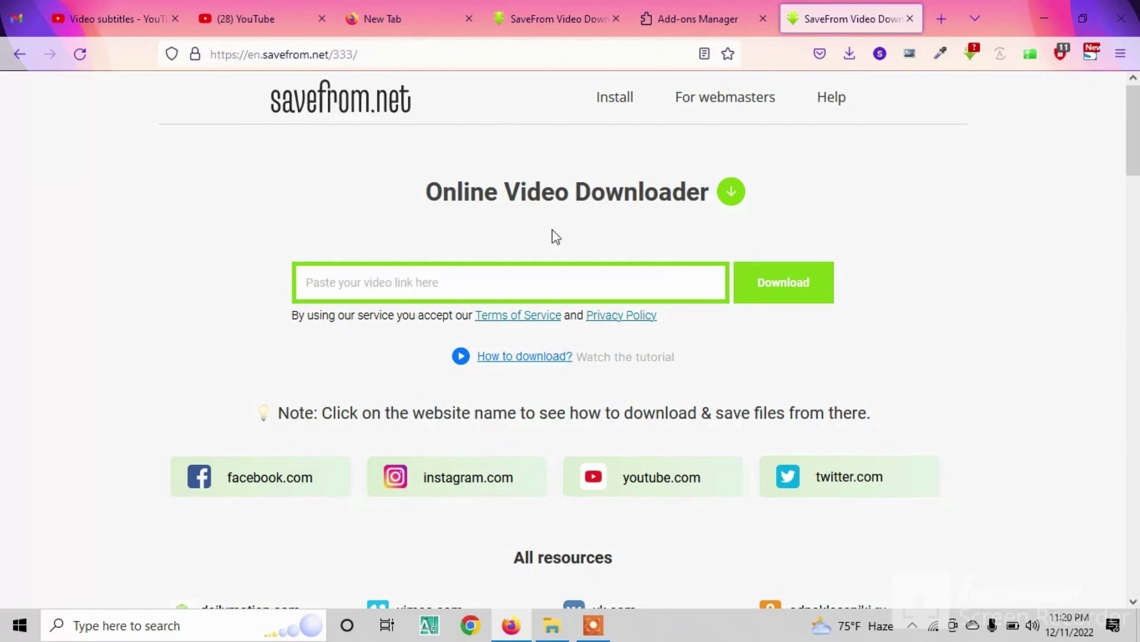
# Open the YouTube video RANDOM ACTS OF KINDNESS THAT WILL RESTORE YOUR FAITH IN HUMANITY and copy its link
pyautogui.click(254, 7)
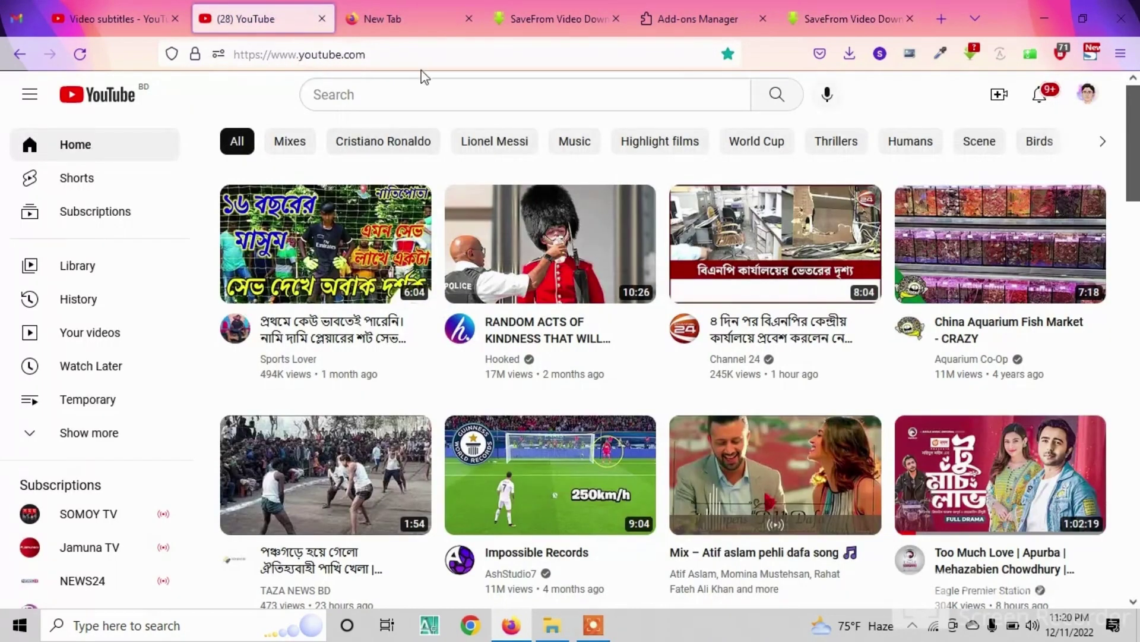
pyautogui.click(552, 280)
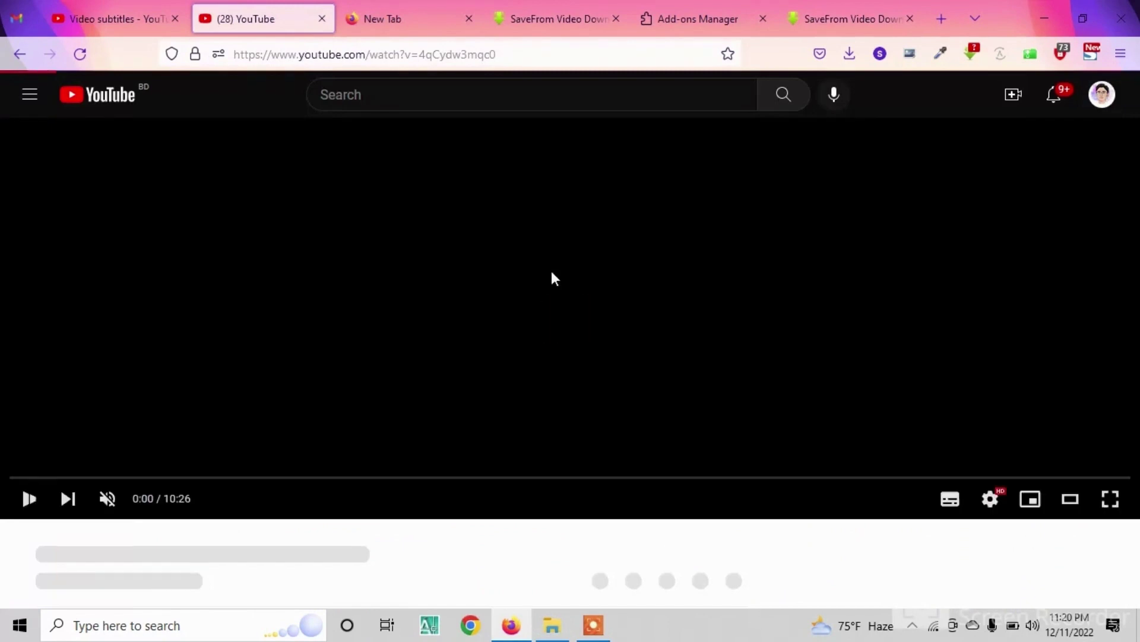
pyautogui.click(567, 54)
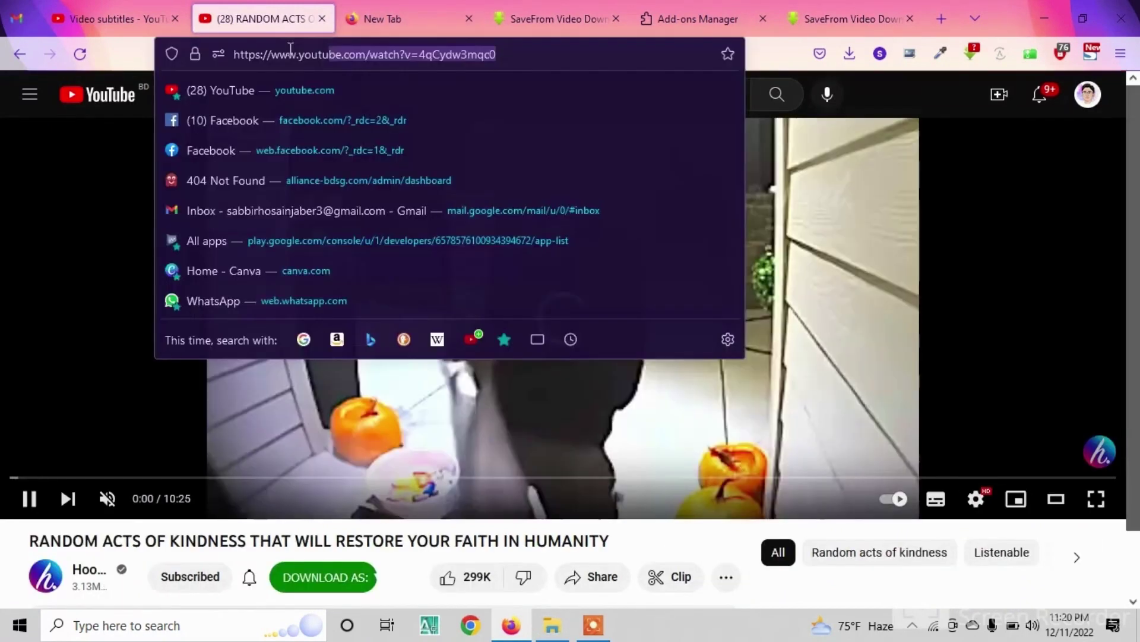
pyautogui.rightClick(295, 58)
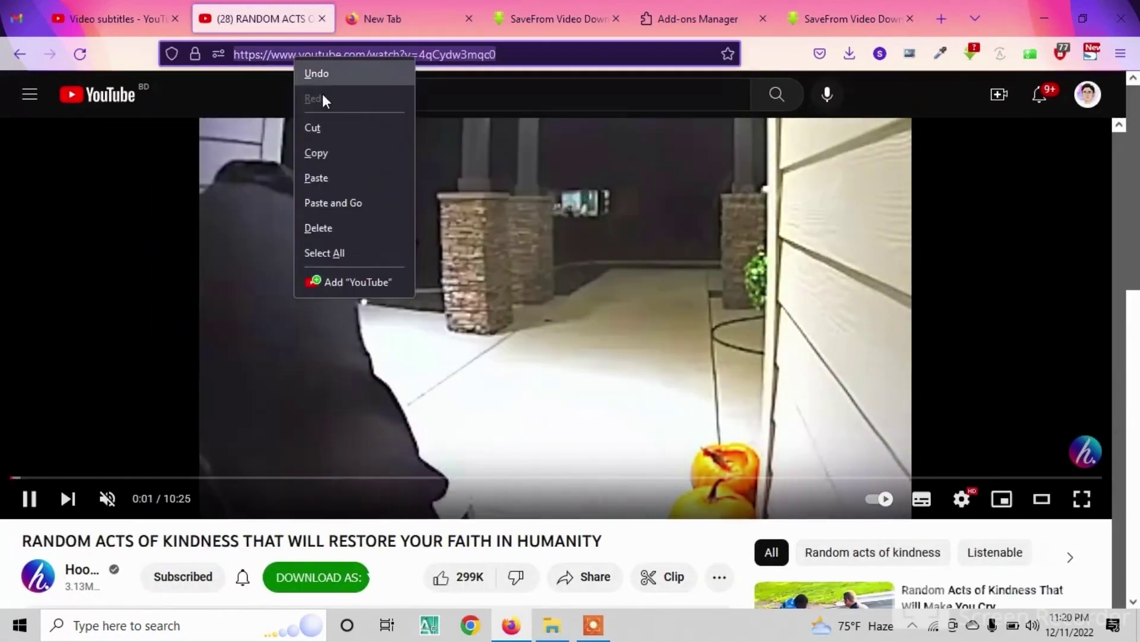
pyautogui.click(337, 160)
# Submit the copied video link to SaveFrom's Online Video Downloader and download the video as MP4 720
pyautogui.click(849, 19)
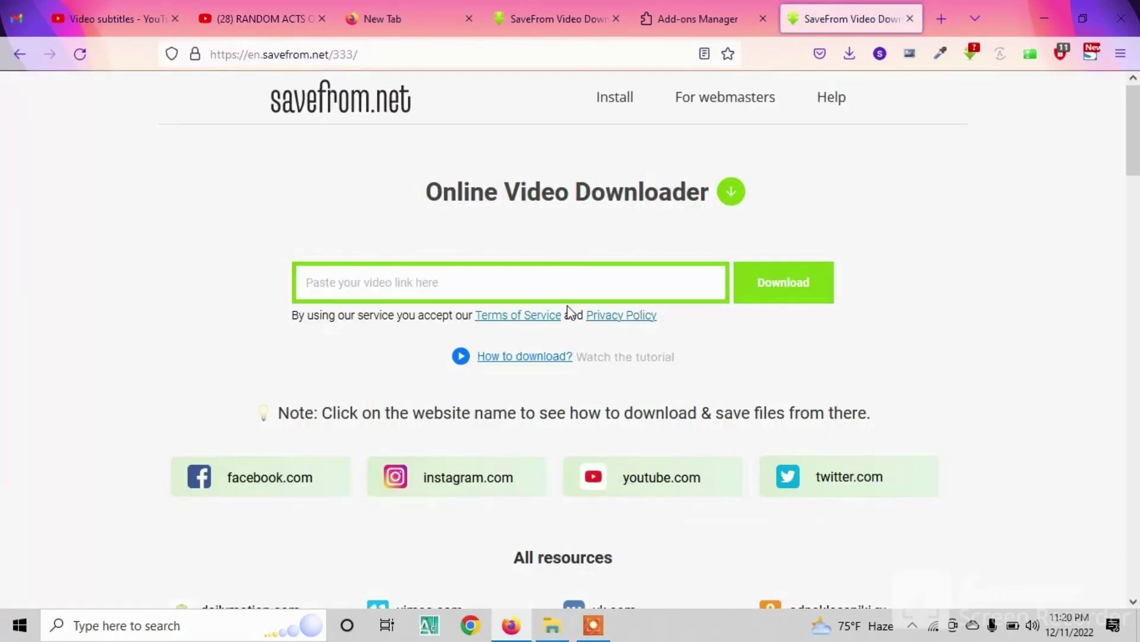
pyautogui.hotkey('ctrl', 'v')
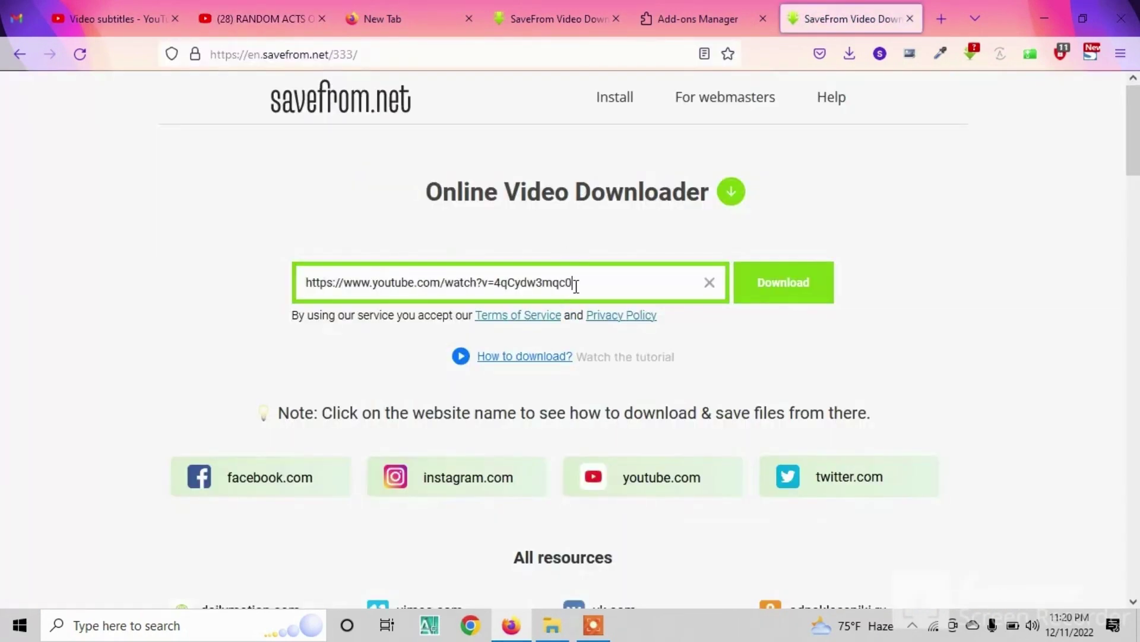
pyautogui.click(784, 286)
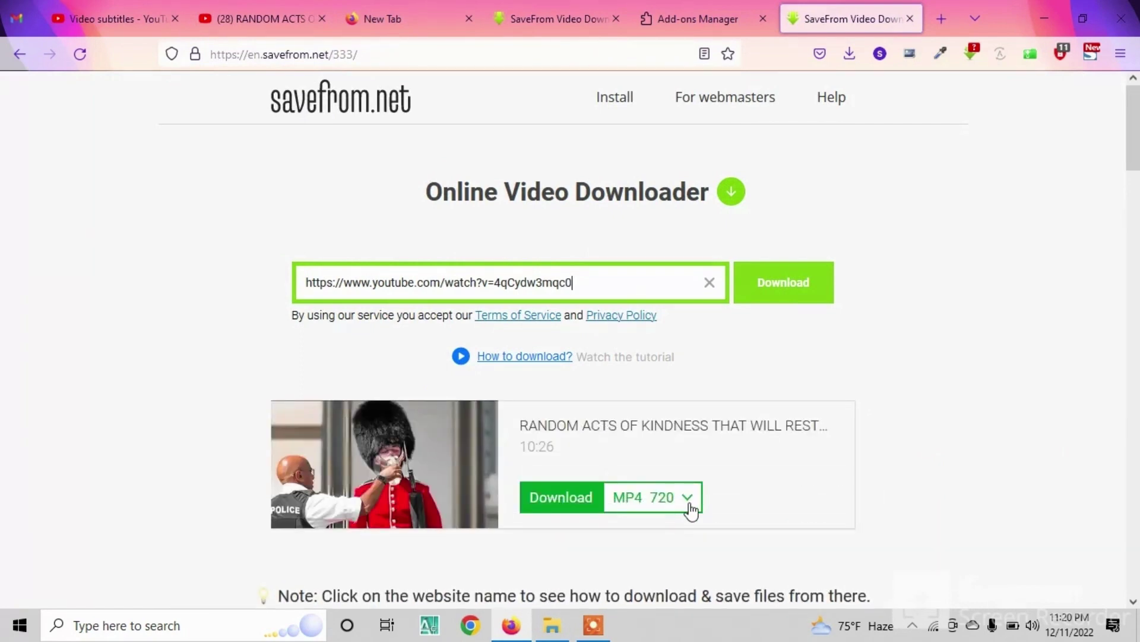
pyautogui.click(691, 510)
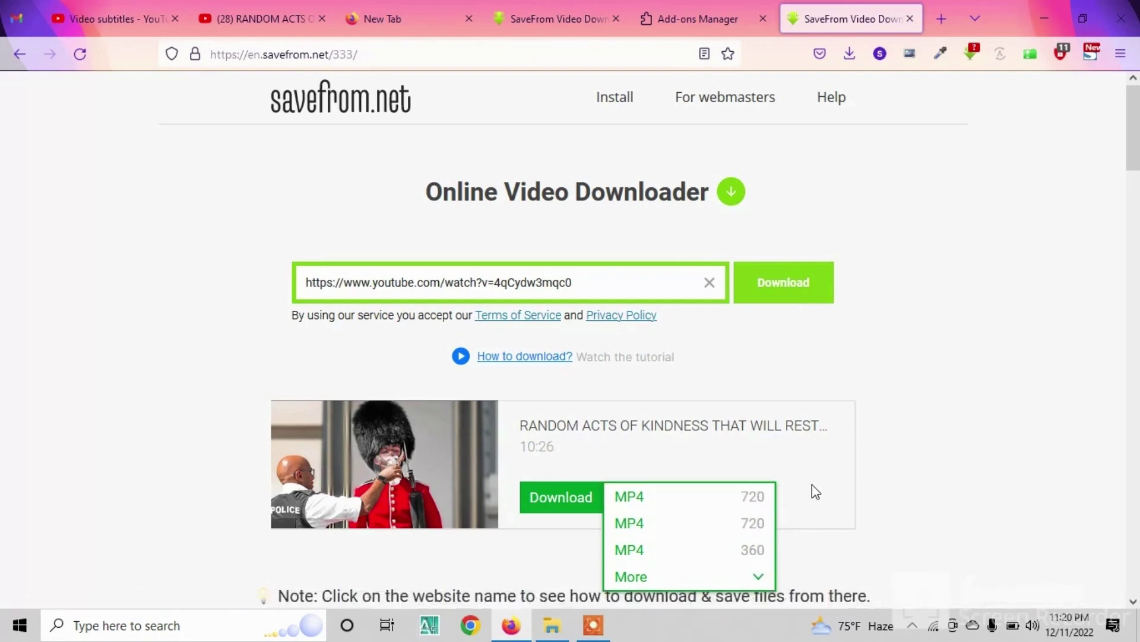
pyautogui.click(734, 504)
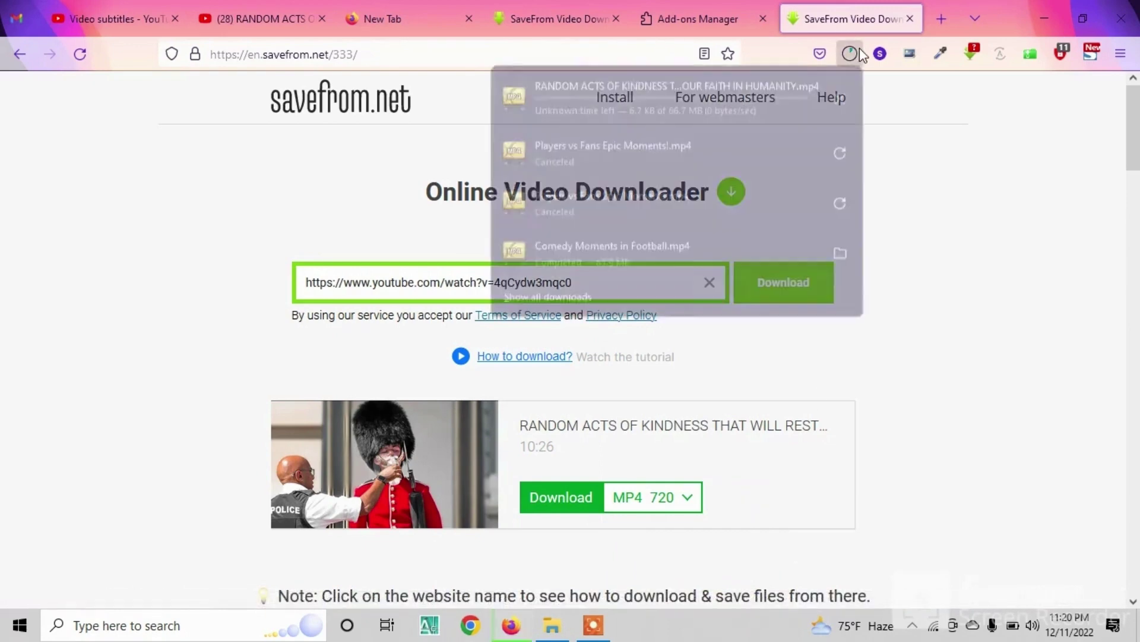